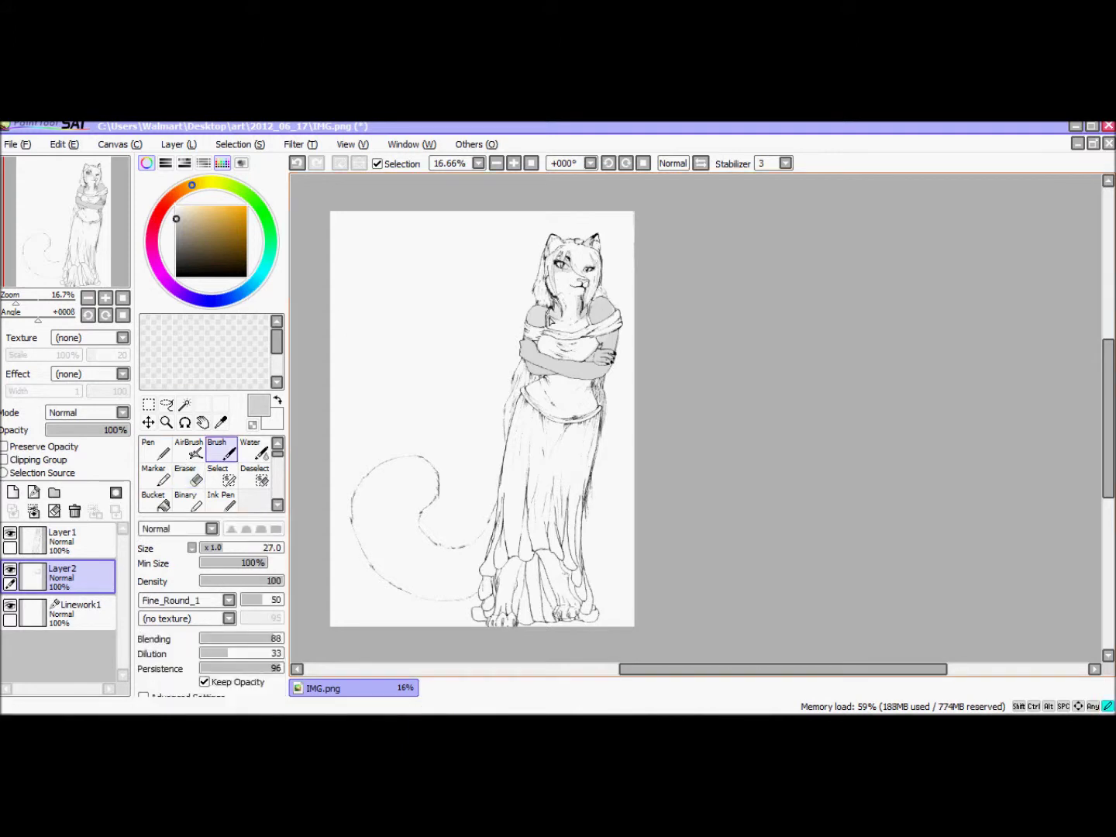
# Step: Paint both lower legs and feet flat grey on Layer2, erasing any colour outside the outlines
pyautogui.press('e')
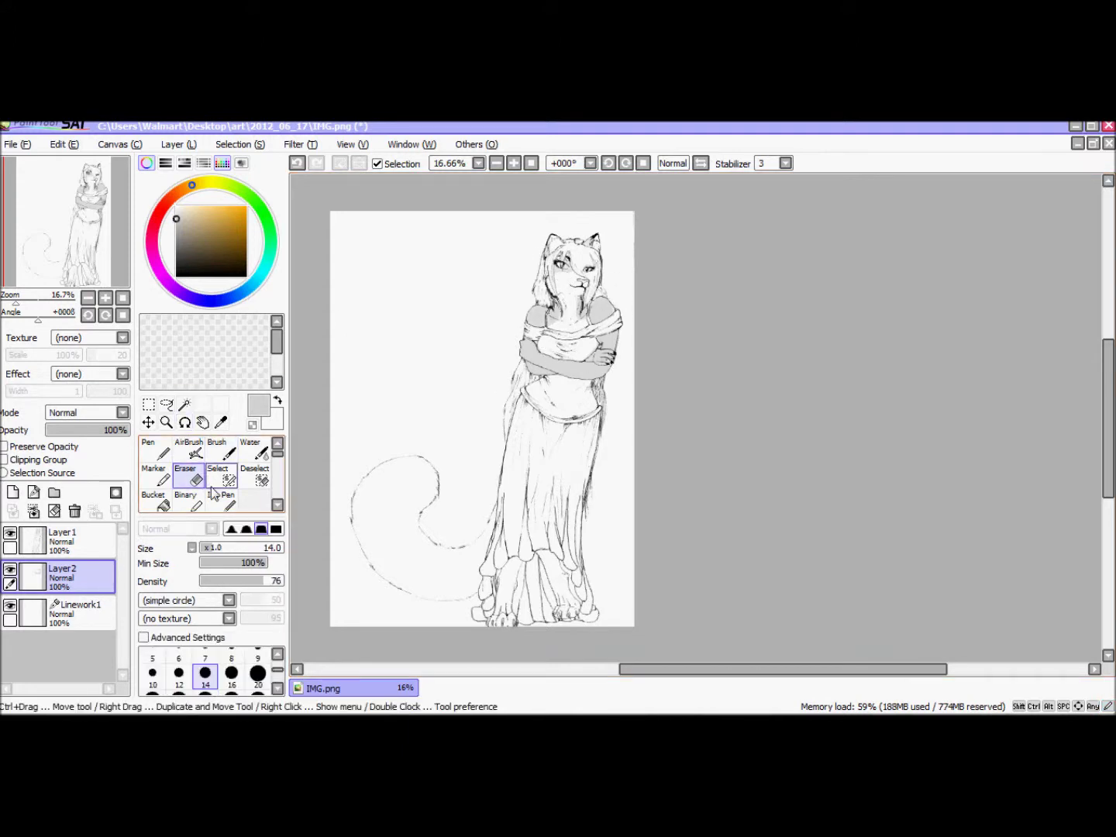
pyautogui.press('b')
pyautogui.moveTo(547, 556); pyautogui.dragTo(548, 579)
pyautogui.press('e')
pyautogui.press('b')
pyautogui.press('e')
pyautogui.press('b')
# Step: Fill the whole curled tail with flat grey and clean its edges against the skirt
pyautogui.moveTo(497, 510); pyautogui.dragTo(457, 602)
pyautogui.press('e')
pyautogui.press('b')
pyautogui.moveTo(391, 468)
pyautogui.mouseDown()
pyautogui.moveTo(408, 510)
pyautogui.moveTo(372, 487)
pyautogui.moveTo(373, 564)
pyautogui.moveTo(408, 581)
pyautogui.moveTo(389, 511)
pyautogui.moveTo(402, 568)
pyautogui.moveTo(404, 533)
pyautogui.moveTo(456, 577)
pyautogui.moveTo(367, 508)
pyautogui.mouseUp()
pyautogui.click(186, 475)
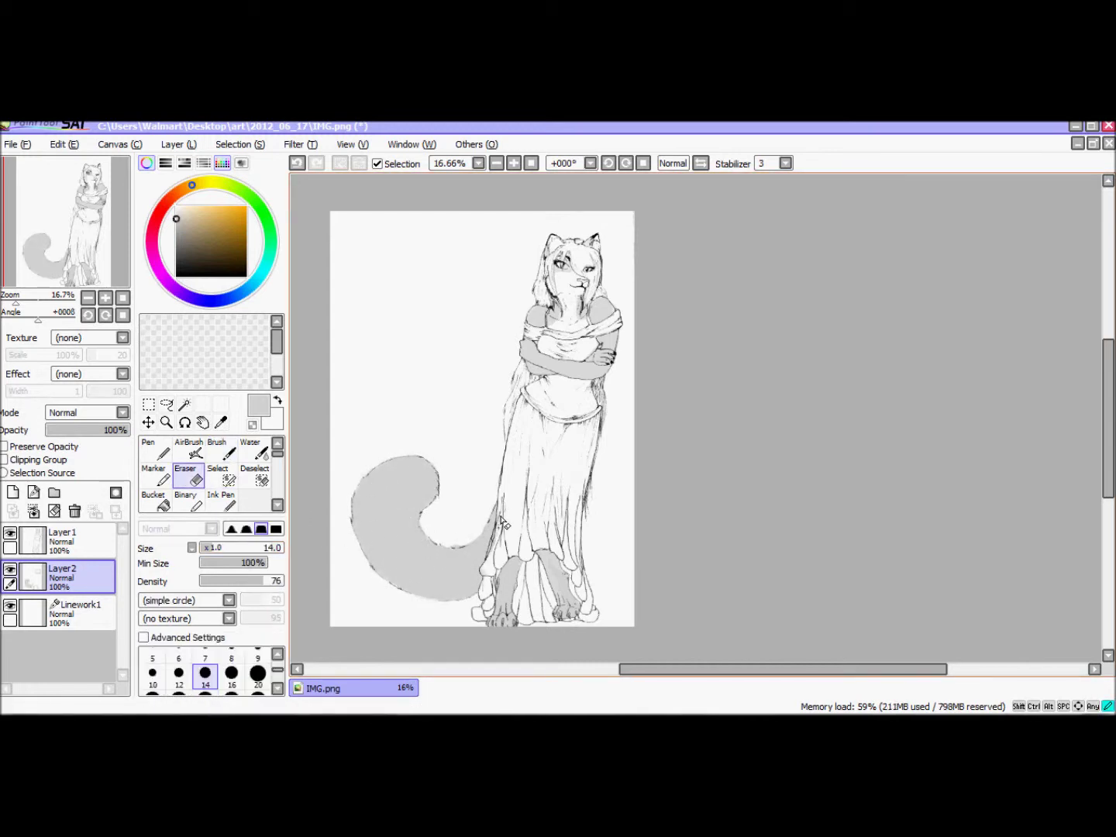
# Step: Set the Brush size to 33 and paint the face and neck grey, tidying with the Eraser
pyautogui.press('b')
pyautogui.click(230, 549)
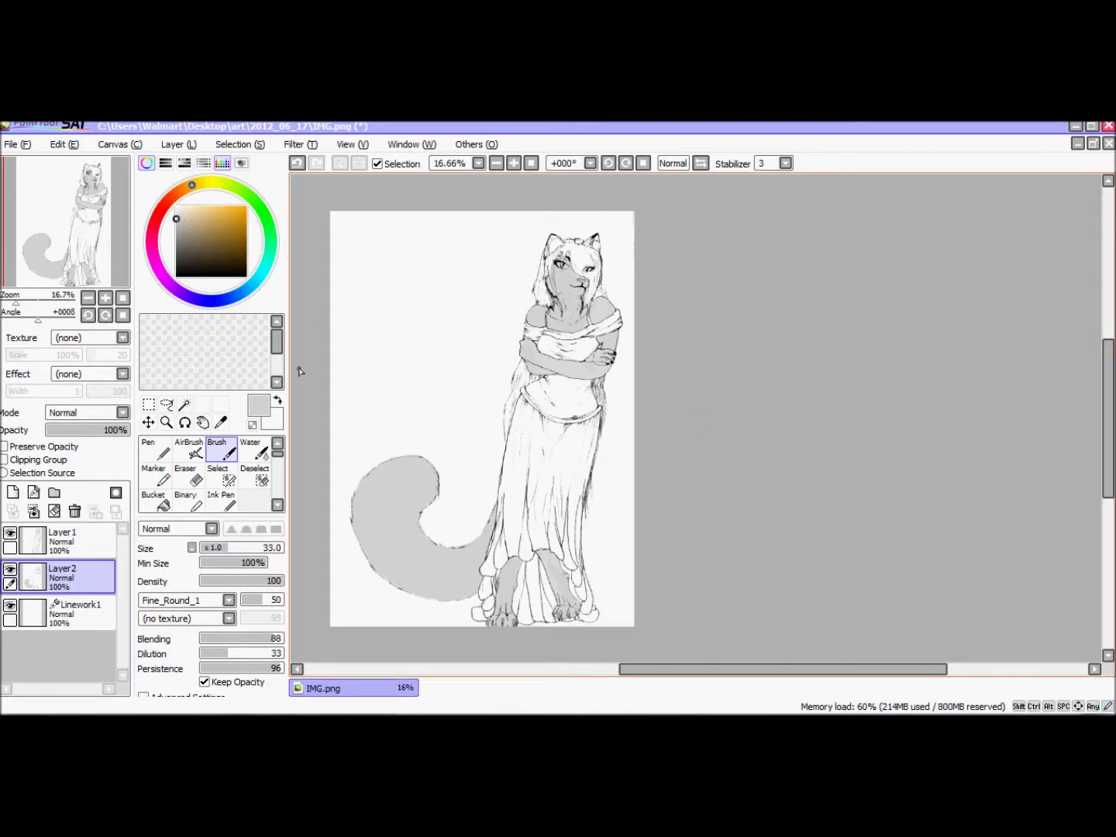
pyautogui.click(186, 474)
# Step: Move Layer2 below the Linework1 layer, then paint the muzzle, neck and chest white on a new layer above it
pyautogui.moveTo(62, 578); pyautogui.dragTo(80, 596)
pyautogui.click(13, 492)
pyautogui.click(176, 206)
pyautogui.click(222, 450)
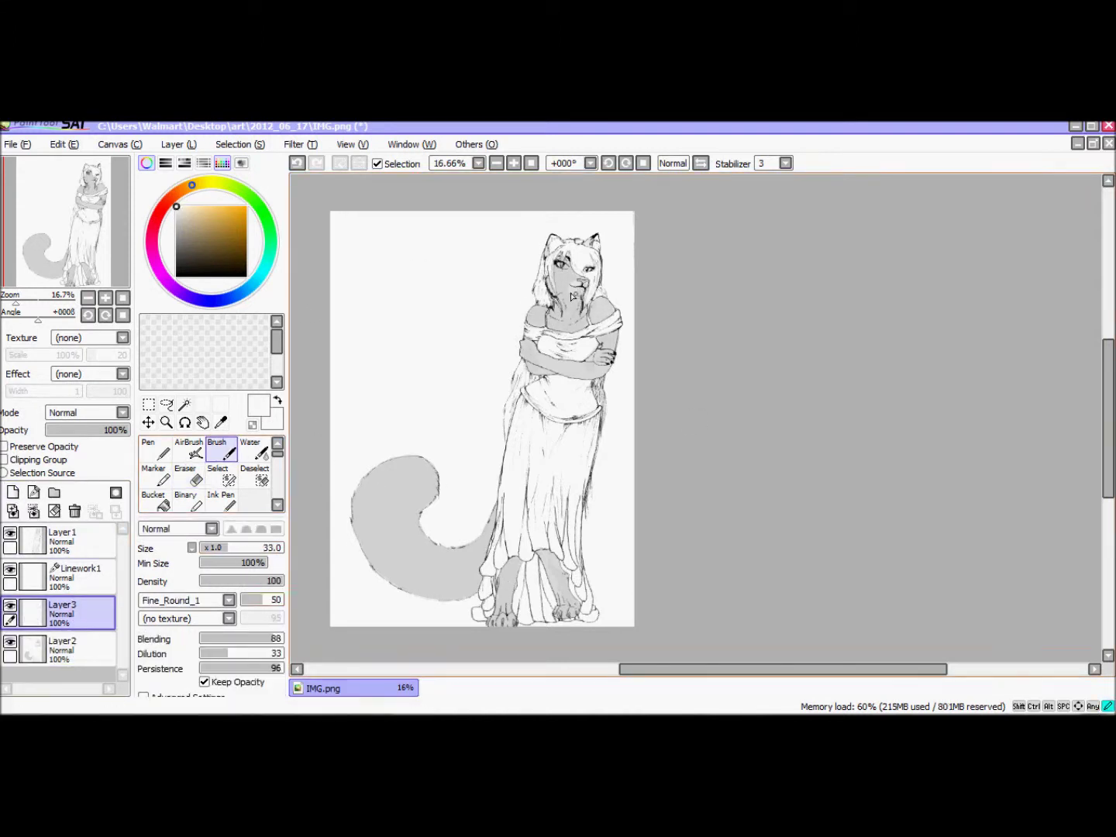
pyautogui.press('n')
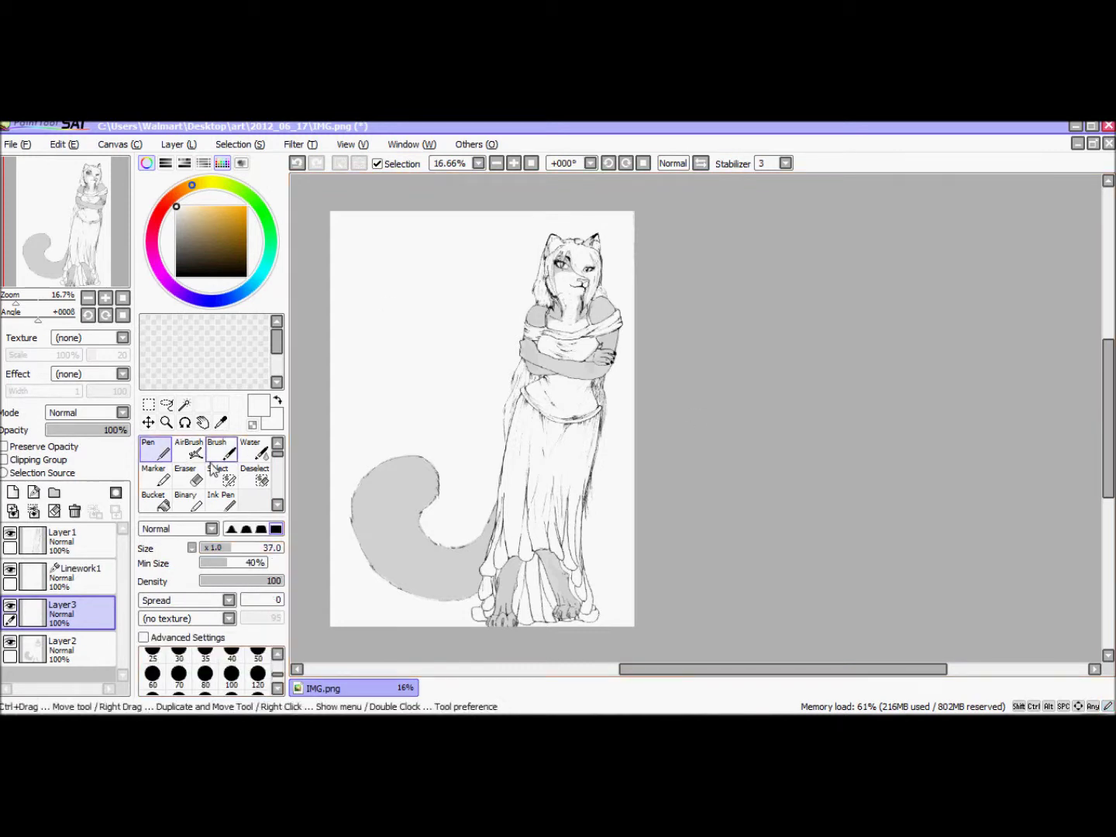
# Step: Add a new layer and paint the hair light grey with the Brush at size 46
pyautogui.click(13, 491)
pyautogui.press('b')
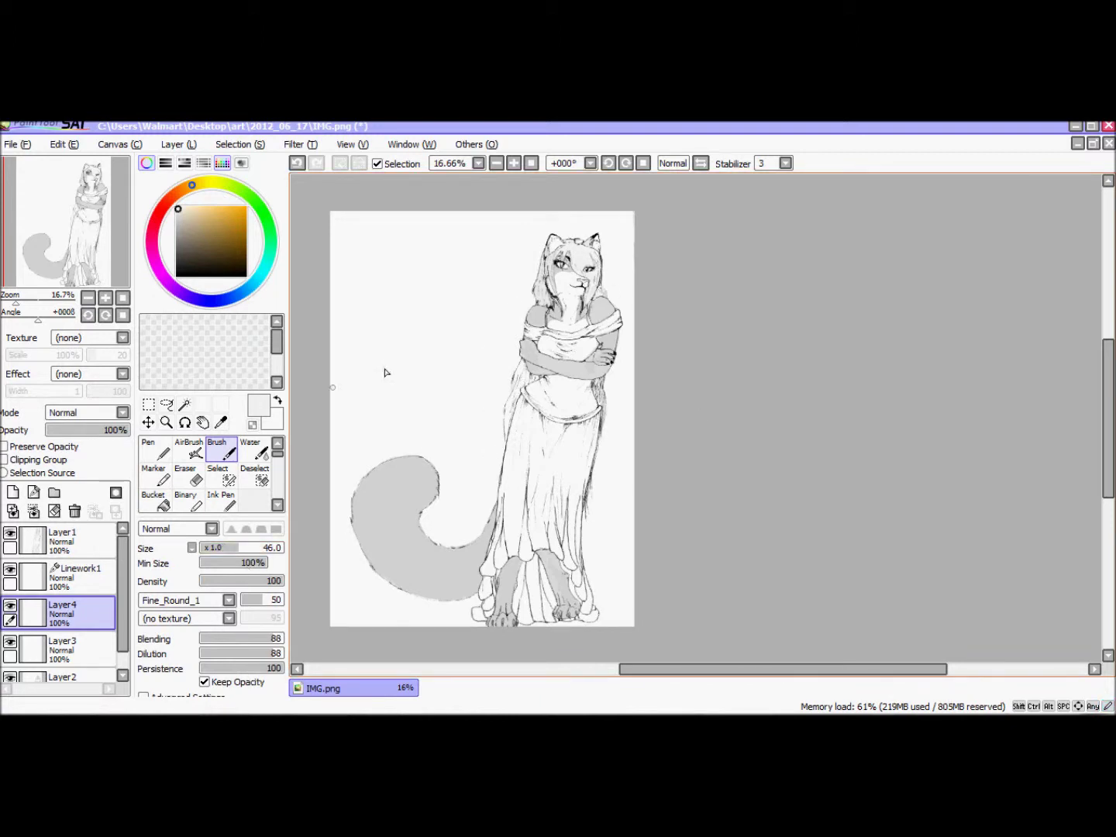
pyautogui.press('e')
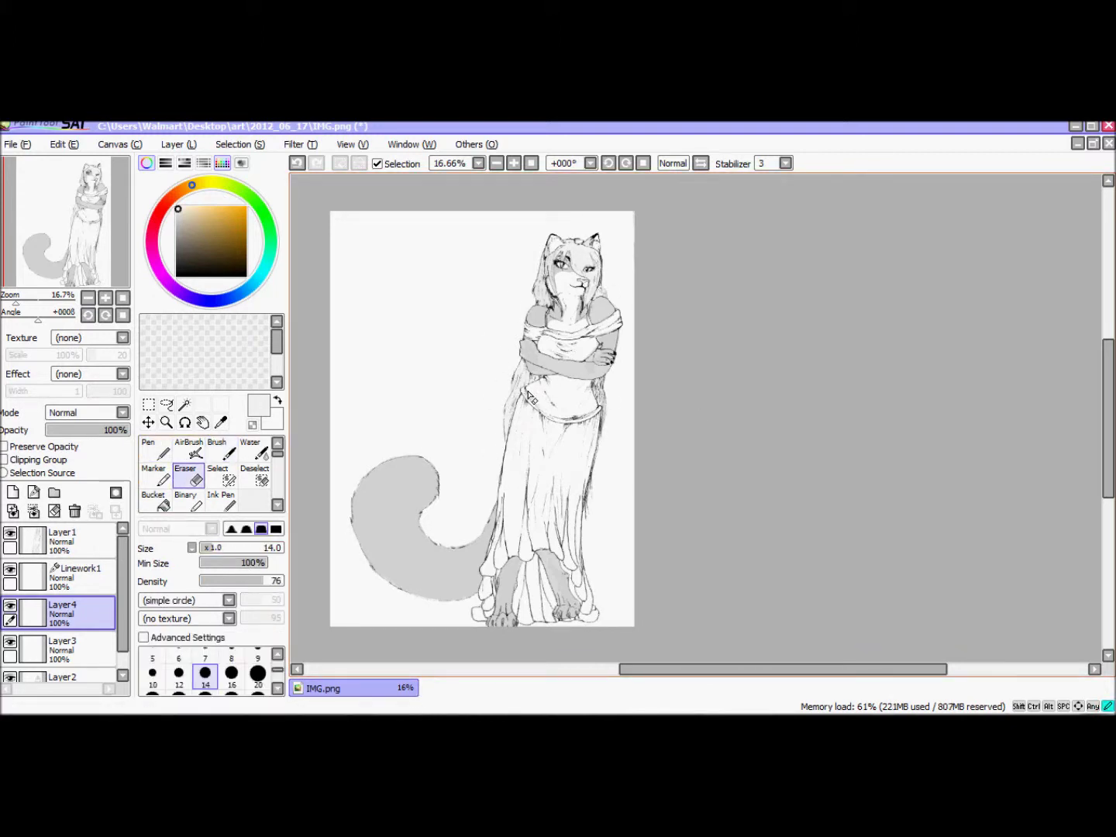
# Step: Add one more layer, then refine the light grey hair on Layer4 with the Brush and Eraser
pyautogui.press('a')
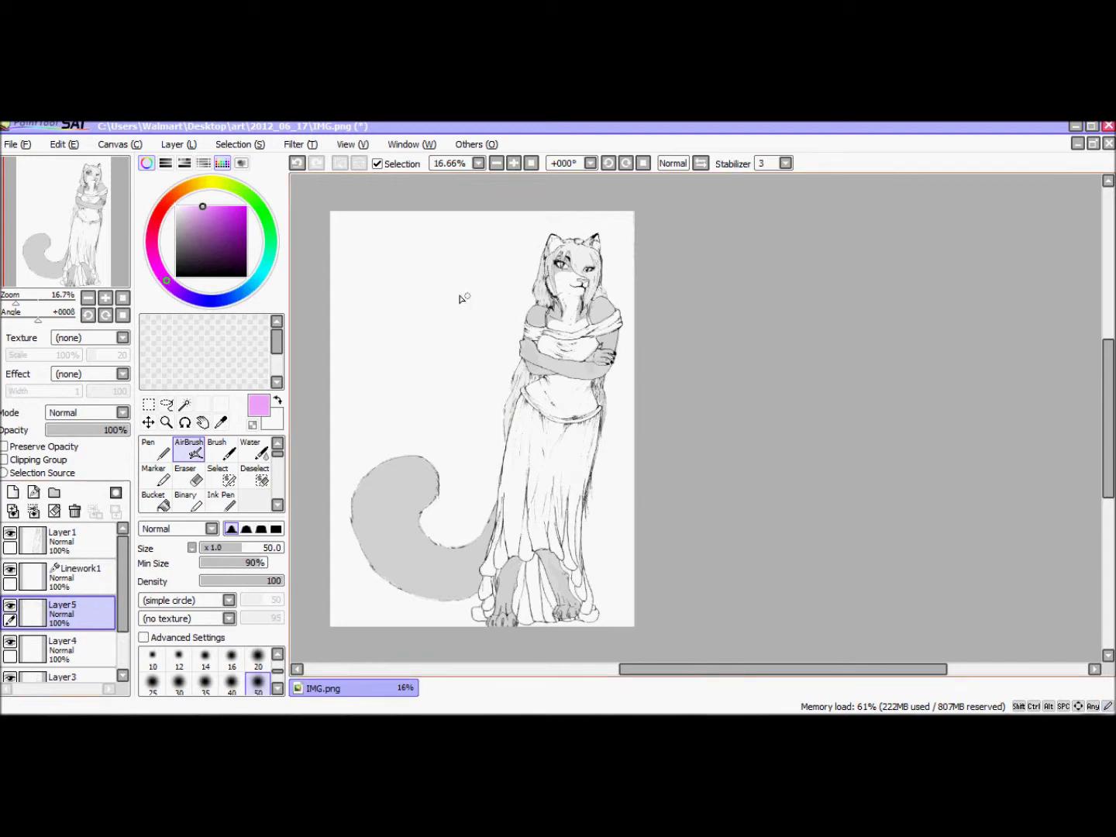
pyautogui.scroll(2, 460, 298)
pyautogui.press('e')
pyautogui.press('Down')
pyautogui.press('b')
pyautogui.press('e')
pyautogui.press('b')
pyautogui.press('e')
pyautogui.press('b')
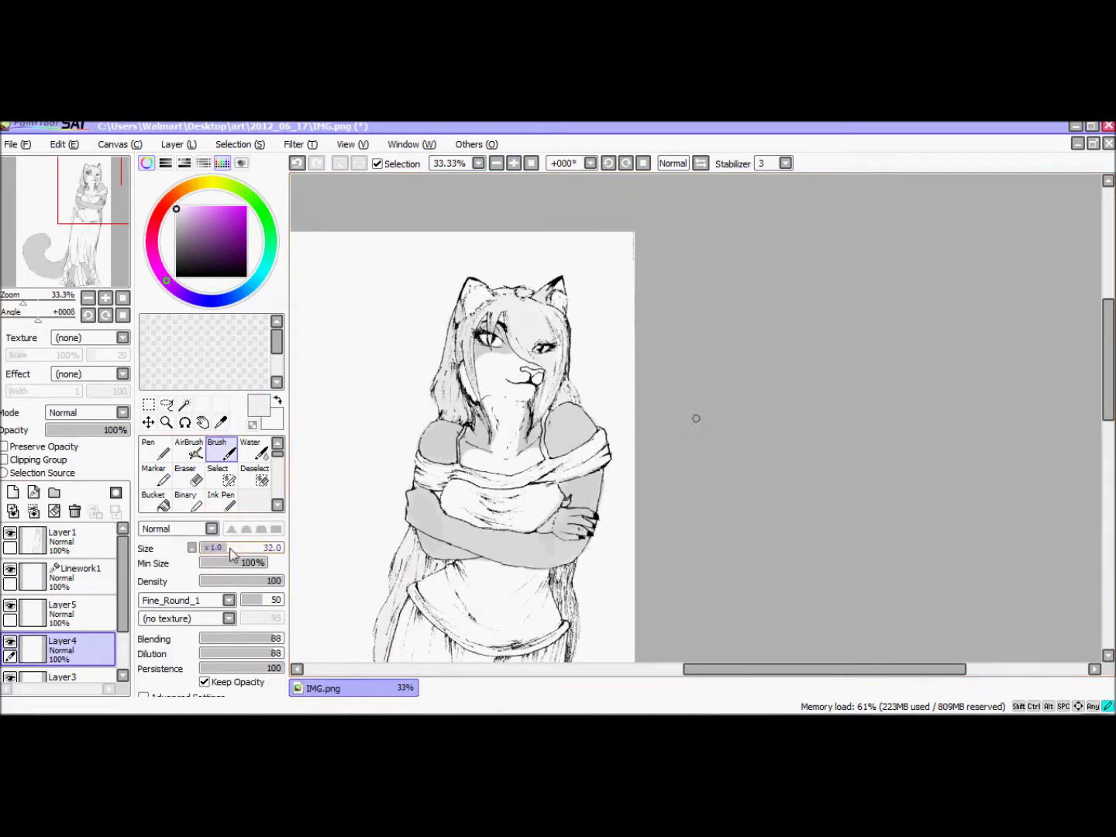
pyautogui.press('e')
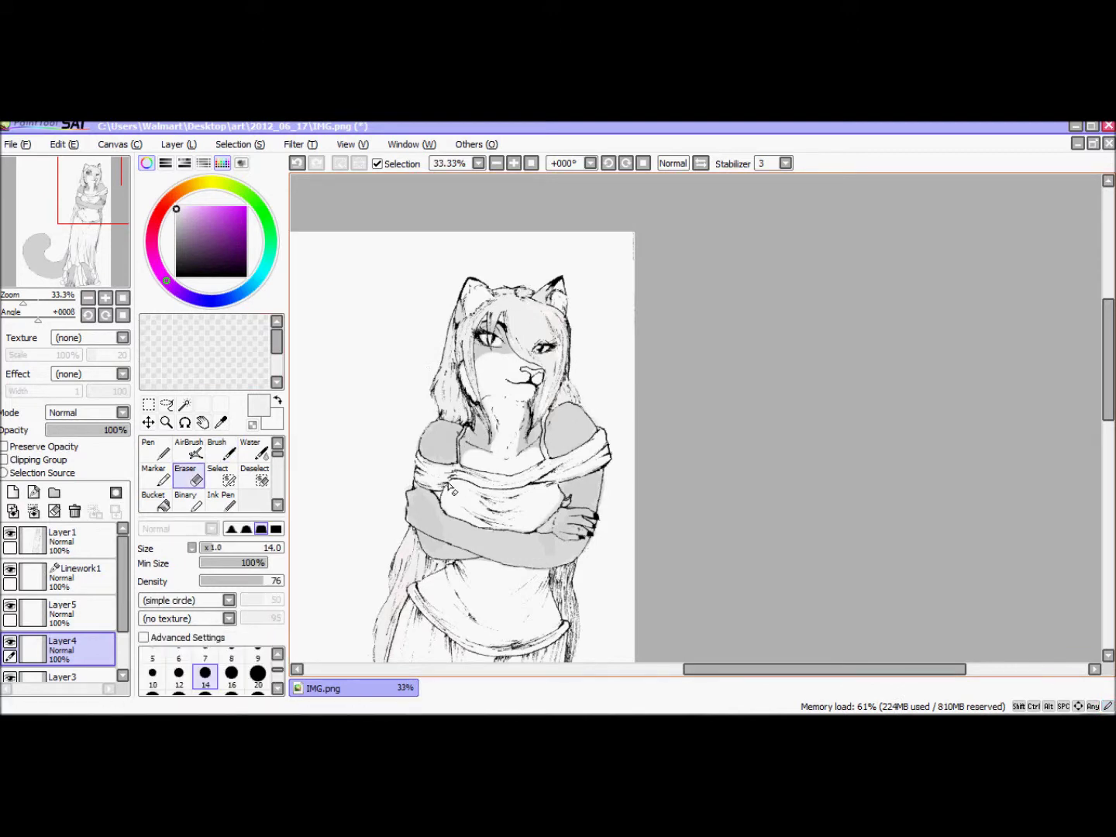
# Step: Airbrush purple streaks into the bangs and the locks beside the face using a smaller brush
pyautogui.press('a')
pyautogui.moveTo(554, 415)
pyautogui.mouseDown()
pyautogui.moveTo(513, 326)
pyautogui.moveTo(543, 415)
pyautogui.mouseUp()
pyautogui.press('[')
pyautogui.press('[')
pyautogui.press('[')
pyautogui.press('[')
pyautogui.press('[')
pyautogui.press('[')
pyautogui.scroll(-3, 579, 424)
# Step: Extend the purple streaks down the long hair strands on both sides of the body
pyautogui.moveTo(403, 376); pyautogui.dragTo(381, 515)
pyautogui.press('e')
pyautogui.press('a')
pyautogui.scroll(2, 449, 337)
pyautogui.scroll(-3, 450, 337)
pyautogui.scroll(4, 503, 352)
pyautogui.press('e')
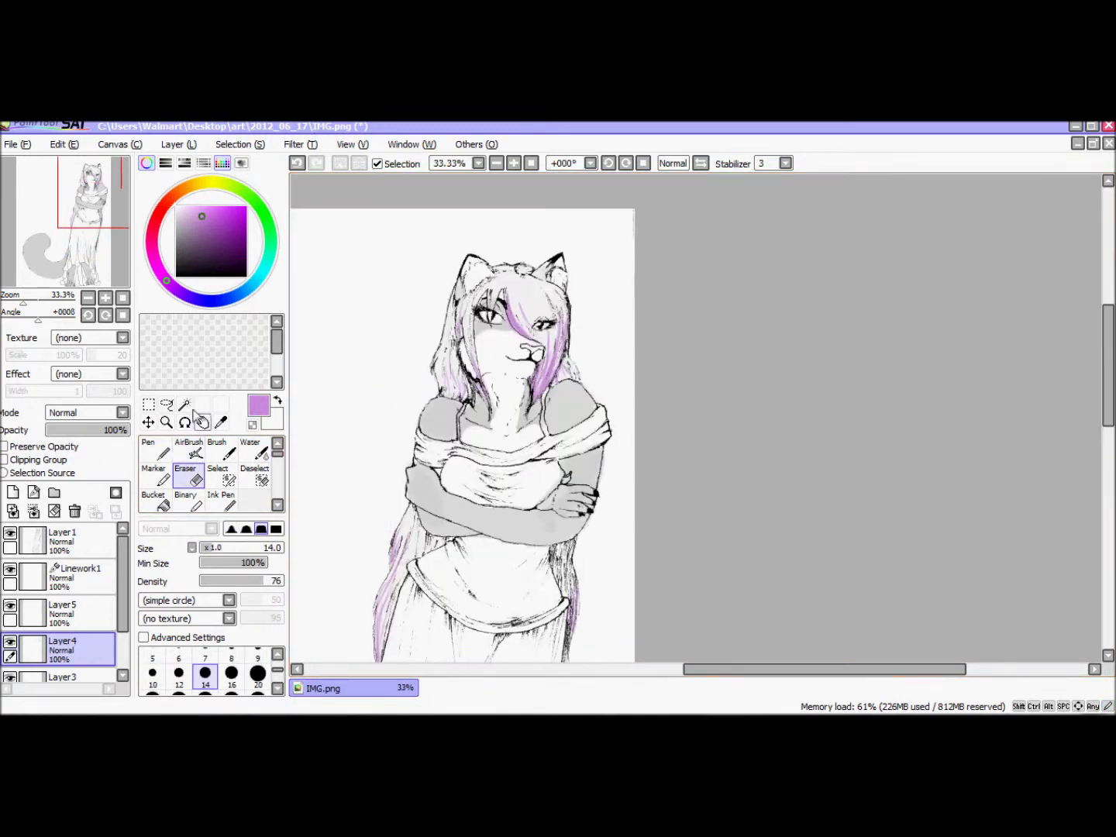
pyautogui.press('a')
pyautogui.scroll(-1, 62, 619)
# Step: Touch up the grey fur of the arms and shoulders on Layer2, trimming edges with the Eraser at size 8
pyautogui.click(62, 660)
pyautogui.press('e')
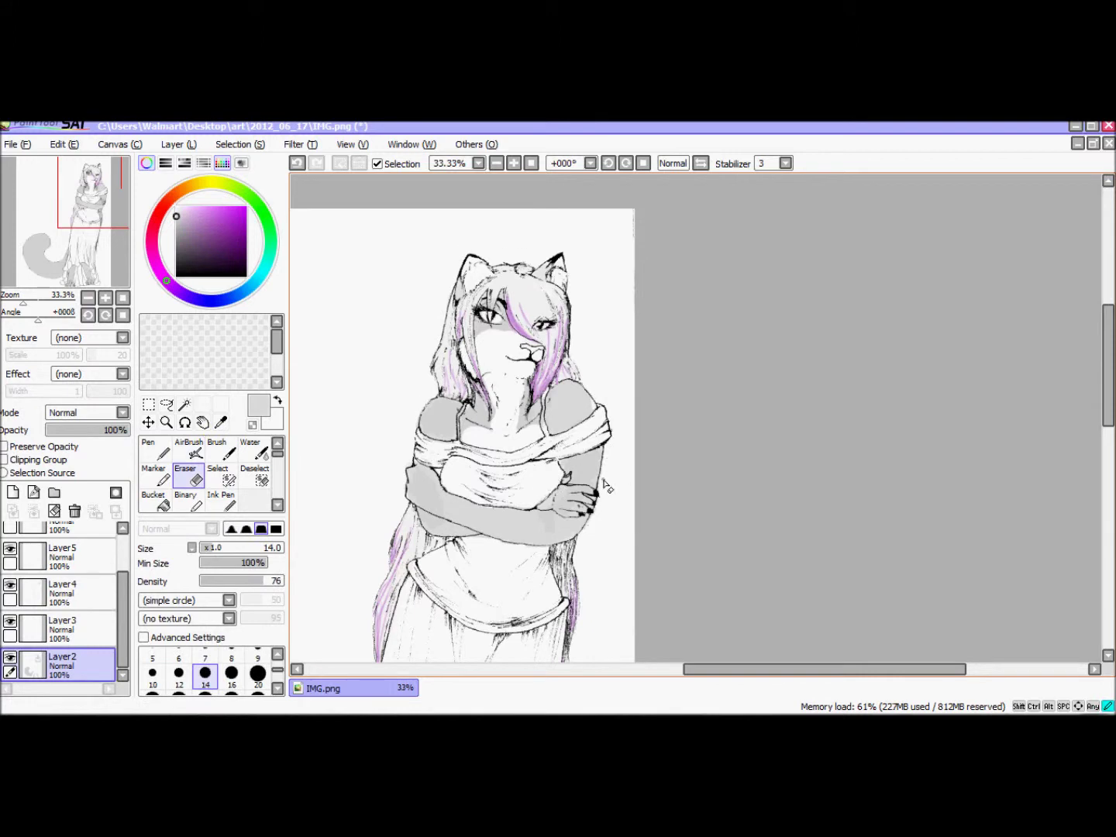
pyautogui.press('b')
pyautogui.press('e')
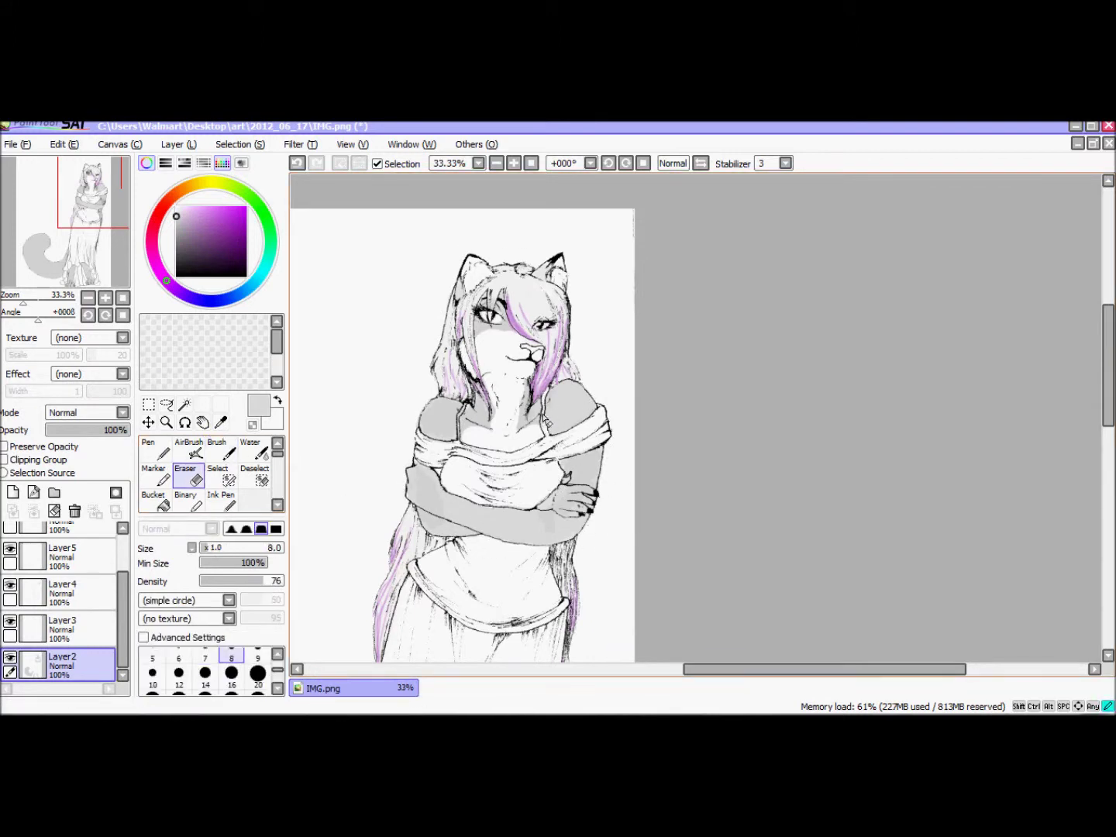
pyautogui.press('b')
pyautogui.press('e')
pyautogui.press('b')
pyautogui.press('e')
# Step: Tidy the grey fill of the lower legs and feet along the skirt hem on Layer2
pyautogui.scroll(-2, 499, 418)
pyautogui.press('b')
pyautogui.press('n')
pyautogui.press('b')
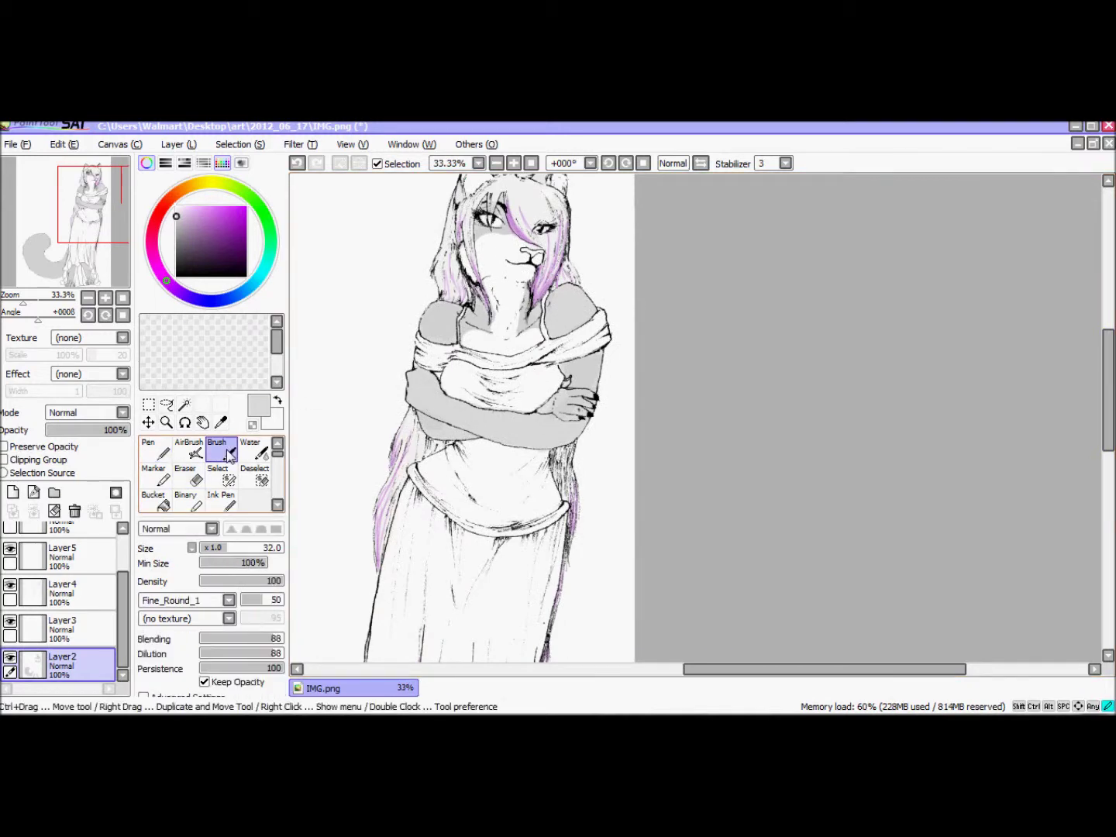
pyautogui.press('e')
pyautogui.scroll(-8, 335, 482)
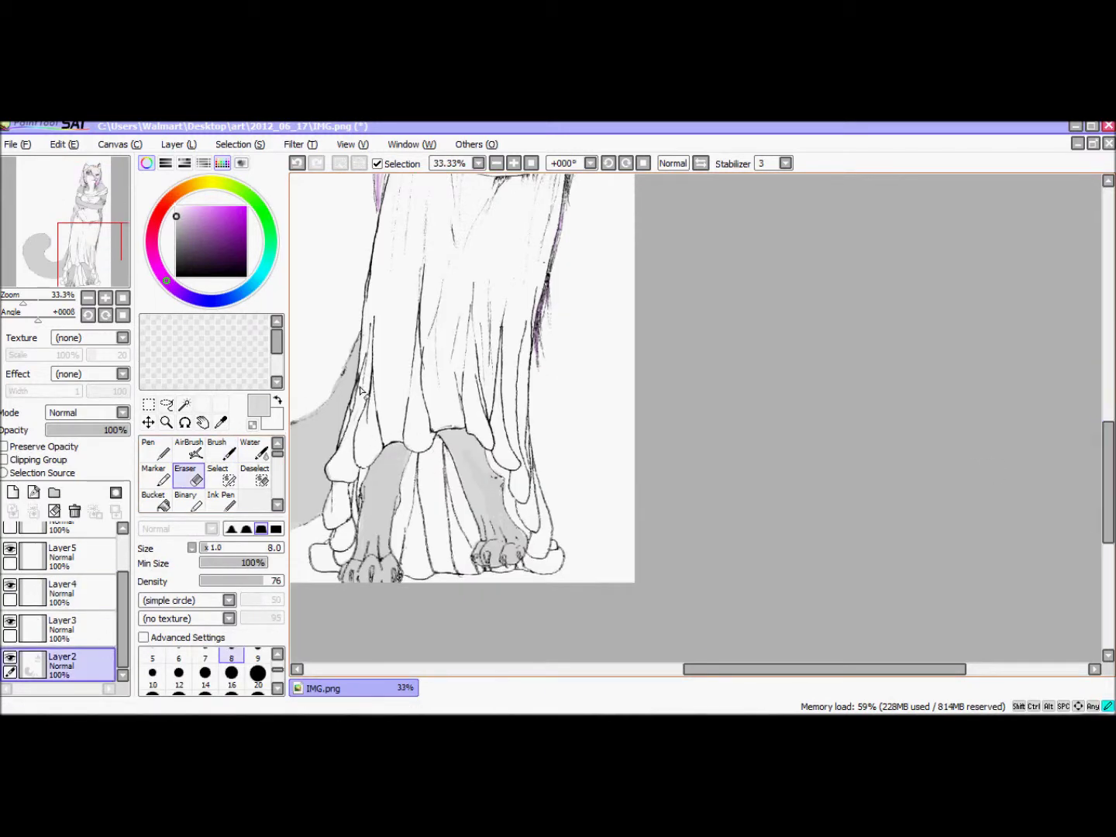
pyautogui.press('b')
pyautogui.press('e')
# Step: Touch up the grey fill along the tail's outline
pyautogui.hscroll(-5, 329, 395)
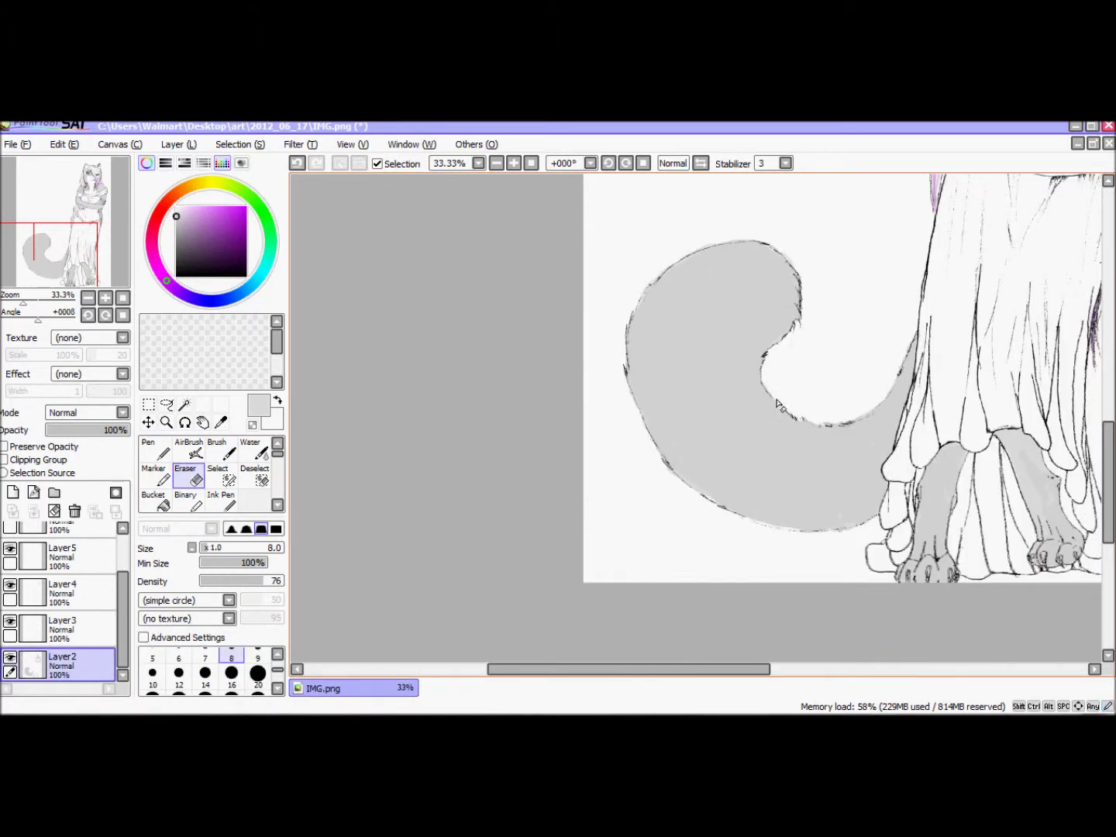
pyautogui.press('b')
pyautogui.hscroll(3, 714, 247)
pyautogui.scroll(4, 1089, 404)
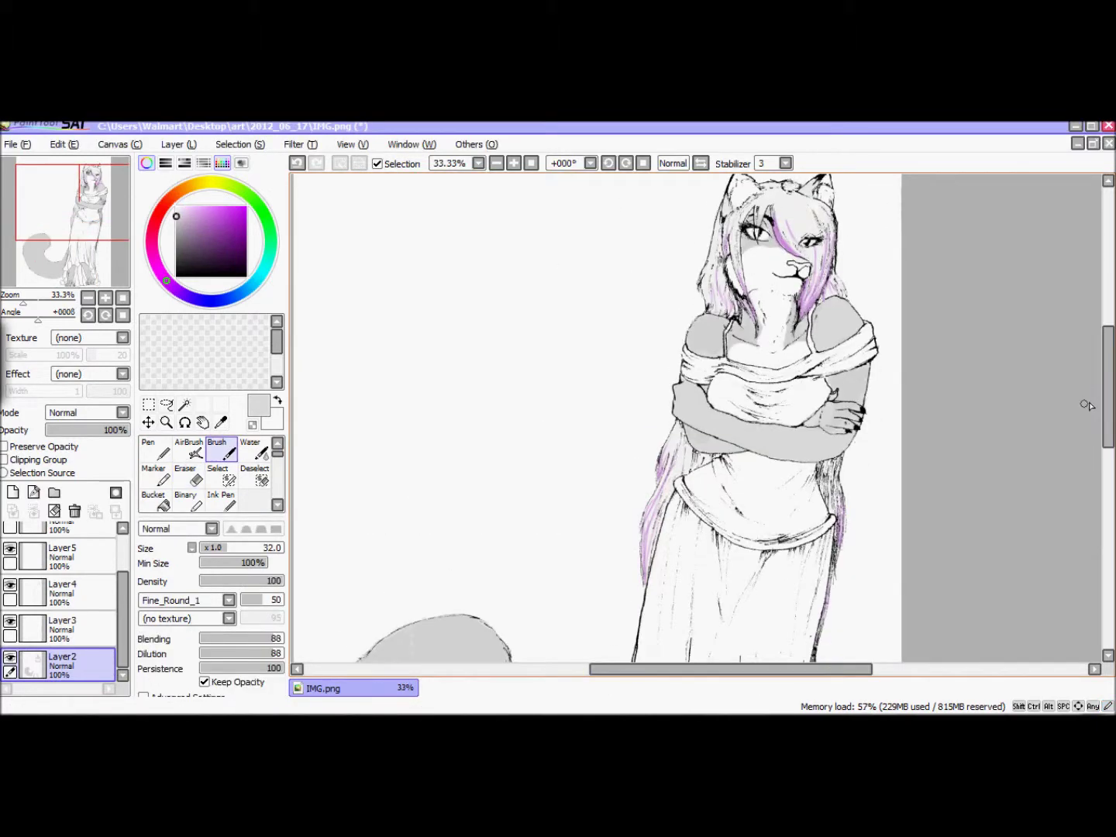
# Step: Add a new layer and paint the draped collar and bust of the dress pale yellow with the Water brush
pyautogui.scroll(1, 123, 596)
pyautogui.click(78, 597)
pyautogui.click(200, 183)
pyautogui.click(191, 207)
pyautogui.click(255, 450)
pyautogui.moveTo(686, 358); pyautogui.dragTo(767, 384)
pyautogui.moveTo(868, 345); pyautogui.dragTo(775, 401)
pyautogui.press('e')
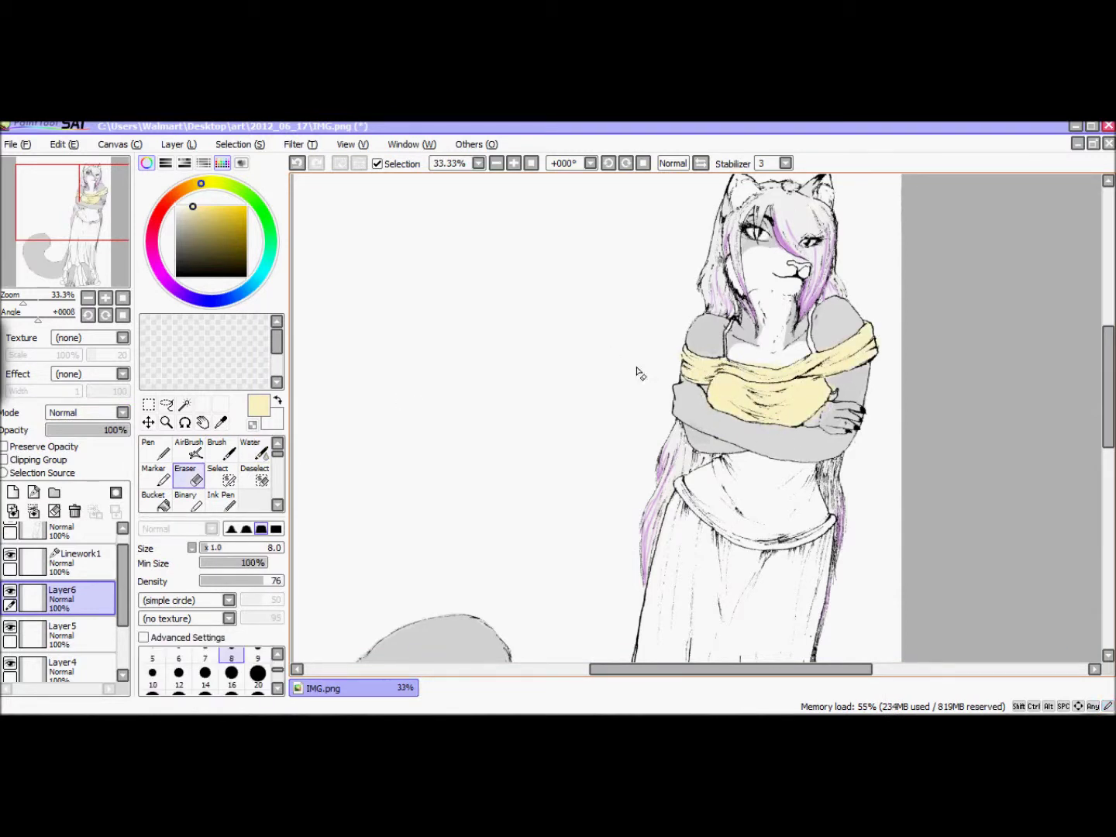
# Step: Paint the shoulder straps, midriff and waistband of the dress pale yellow and erase the overflow
pyautogui.press('e')
pyautogui.press('e')
pyautogui.press('e')
pyautogui.press('e')
pyautogui.press('e')
pyautogui.moveTo(750, 461)
pyautogui.mouseDown()
pyautogui.moveTo(805, 504)
pyautogui.moveTo(721, 521)
pyautogui.moveTo(798, 512)
pyautogui.mouseUp()
pyautogui.press('e')
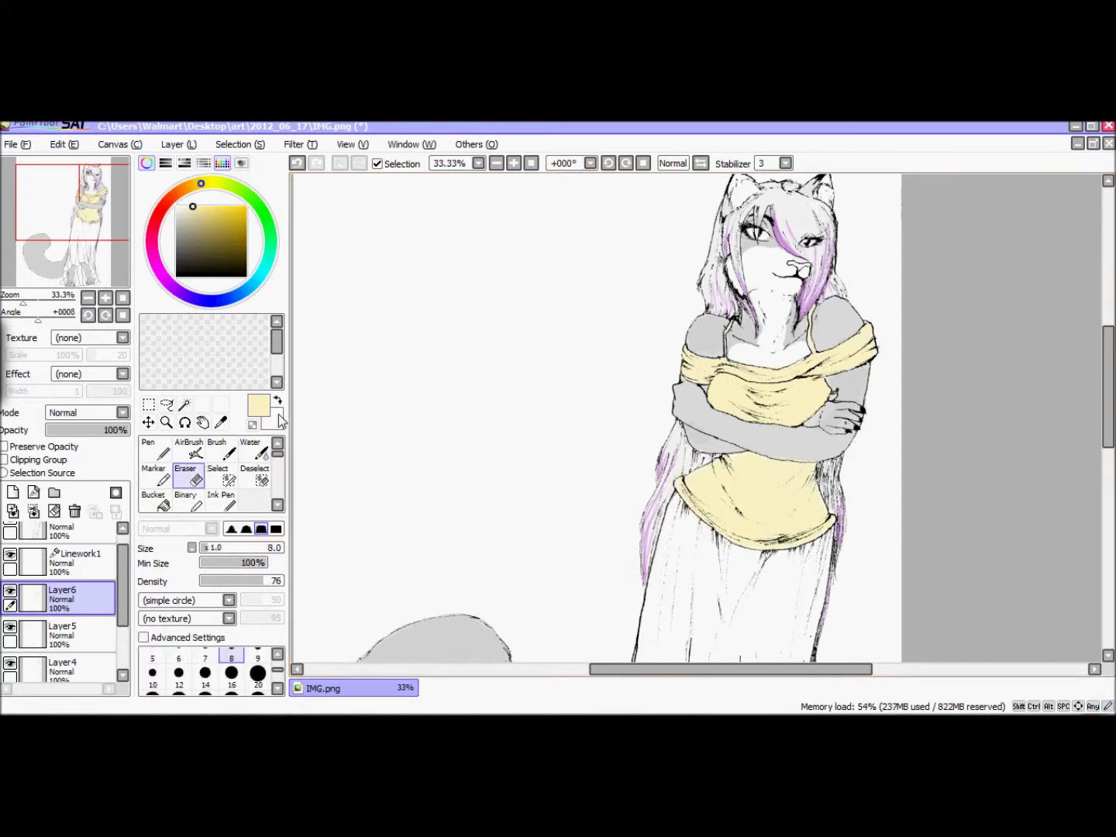
# Step: Blend a deeper yellow and white into the dress top, then paint over it with the sampled pale yellow
pyautogui.click(206, 205)
pyautogui.press('e')
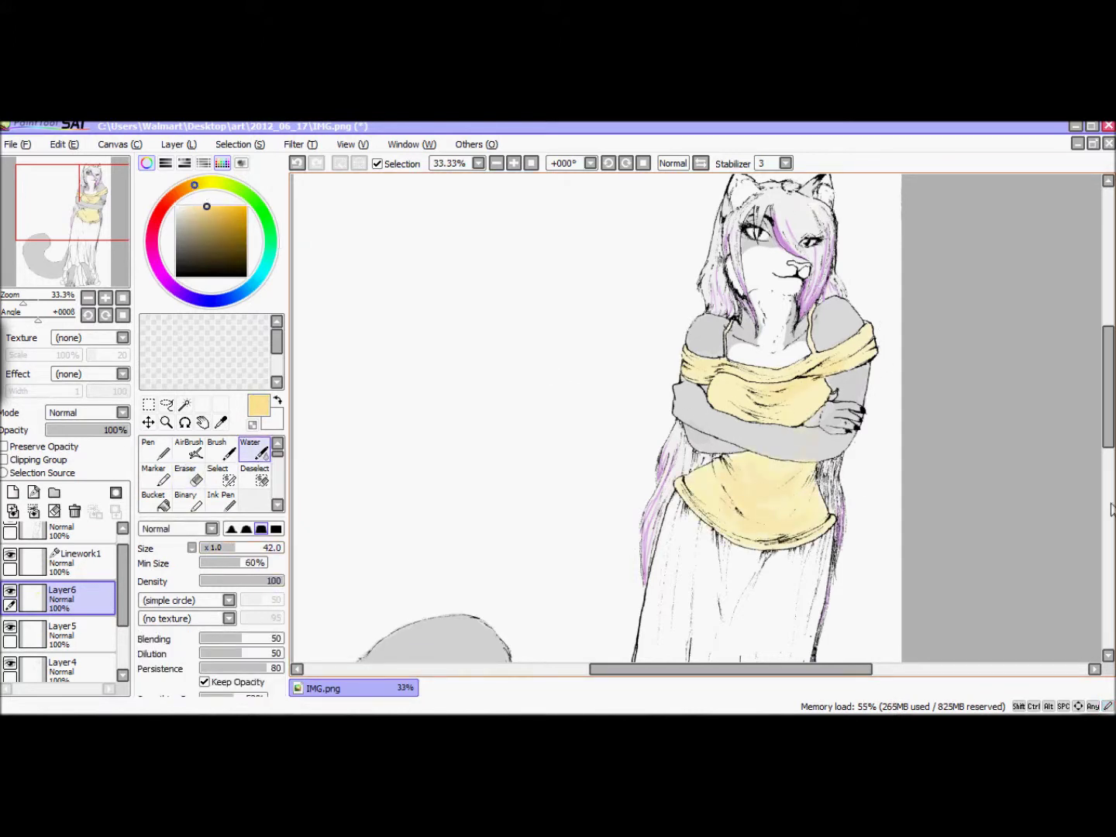
pyautogui.press('x')
pyautogui.moveTo(756, 497); pyautogui.dragTo(785, 528)
pyautogui.press('x')
pyautogui.keyDown('alt'); pyautogui.click(715, 476); pyautogui.keyUp('alt')
pyautogui.moveTo(784, 610); pyautogui.dragTo(783, 485)
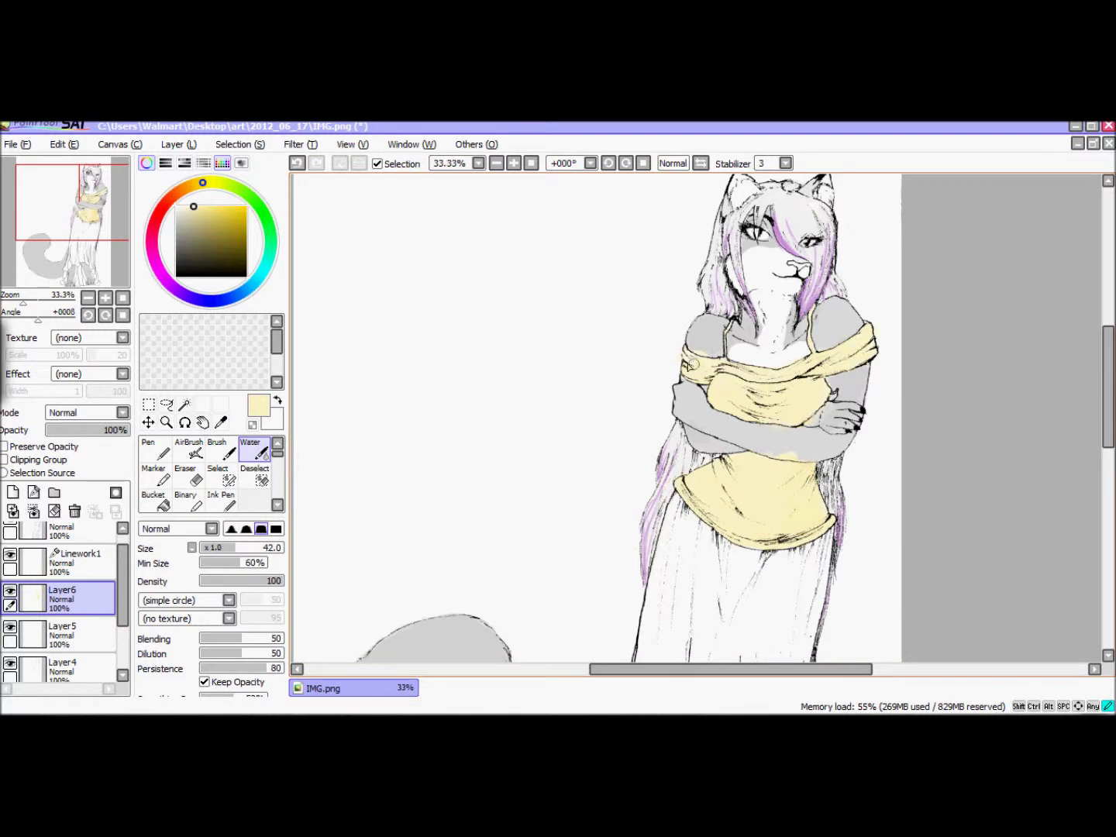
# Step: Shade the bust, draped collar and midriff with a more saturated yellow using the Water brush
pyautogui.press('e')
pyautogui.click(221, 209)
pyautogui.click(254, 449)
pyautogui.moveTo(712, 387); pyautogui.dragTo(821, 402)
pyautogui.moveTo(697, 365); pyautogui.dragTo(861, 341)
pyautogui.moveTo(775, 465)
pyautogui.mouseDown()
pyautogui.moveTo(728, 505)
pyautogui.moveTo(791, 542)
pyautogui.mouseUp()
pyautogui.click(237, 206)
pyautogui.moveTo(713, 381); pyautogui.dragTo(798, 411)
pyautogui.moveTo(775, 340); pyautogui.dragTo(869, 365)
pyautogui.hotkey('ctrl', 'z')
pyautogui.hotkey('ctrl', 'z')
# Step: Add a layer below the dress top and paint the skirt pale yellow from waistband to hem ruffles
pyautogui.scroll(-2, 1111, 508)
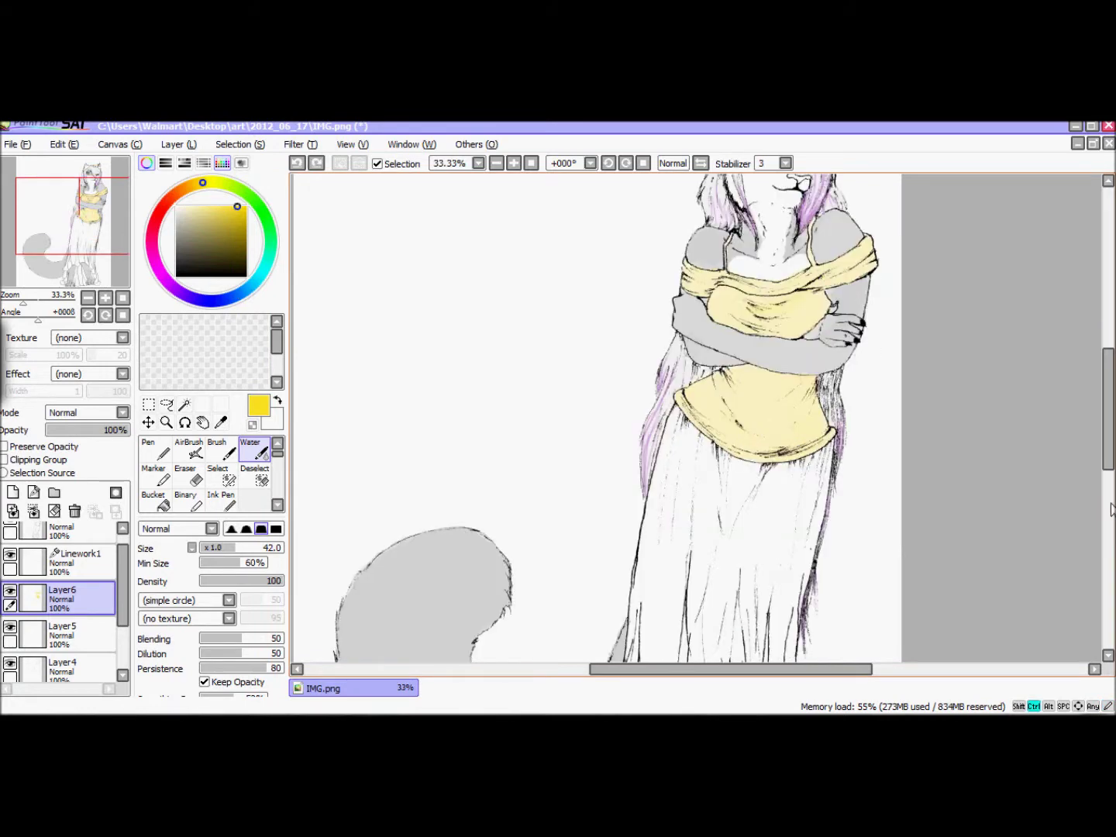
pyautogui.click(192, 206)
pyautogui.click(11, 491)
pyautogui.moveTo(698, 464); pyautogui.dragTo(812, 558)
pyautogui.scroll(-3, 1112, 469)
pyautogui.moveTo(674, 310); pyautogui.dragTo(736, 558)
pyautogui.moveTo(775, 488)
pyautogui.mouseDown()
pyautogui.moveTo(651, 543)
pyautogui.moveTo(798, 651)
pyautogui.mouseUp()
pyautogui.scroll(-3, 706, 431)
pyautogui.moveTo(698, 497)
pyautogui.mouseDown()
pyautogui.moveTo(707, 429)
pyautogui.moveTo(678, 549)
pyautogui.mouseUp()
pyautogui.moveTo(612, 465)
pyautogui.mouseDown()
pyautogui.moveTo(590, 536)
pyautogui.moveTo(659, 562)
pyautogui.mouseUp()
# Step: Erase skirt colour spilling over the legs and fill the small gaps with a finer Water brush
pyautogui.press('e')
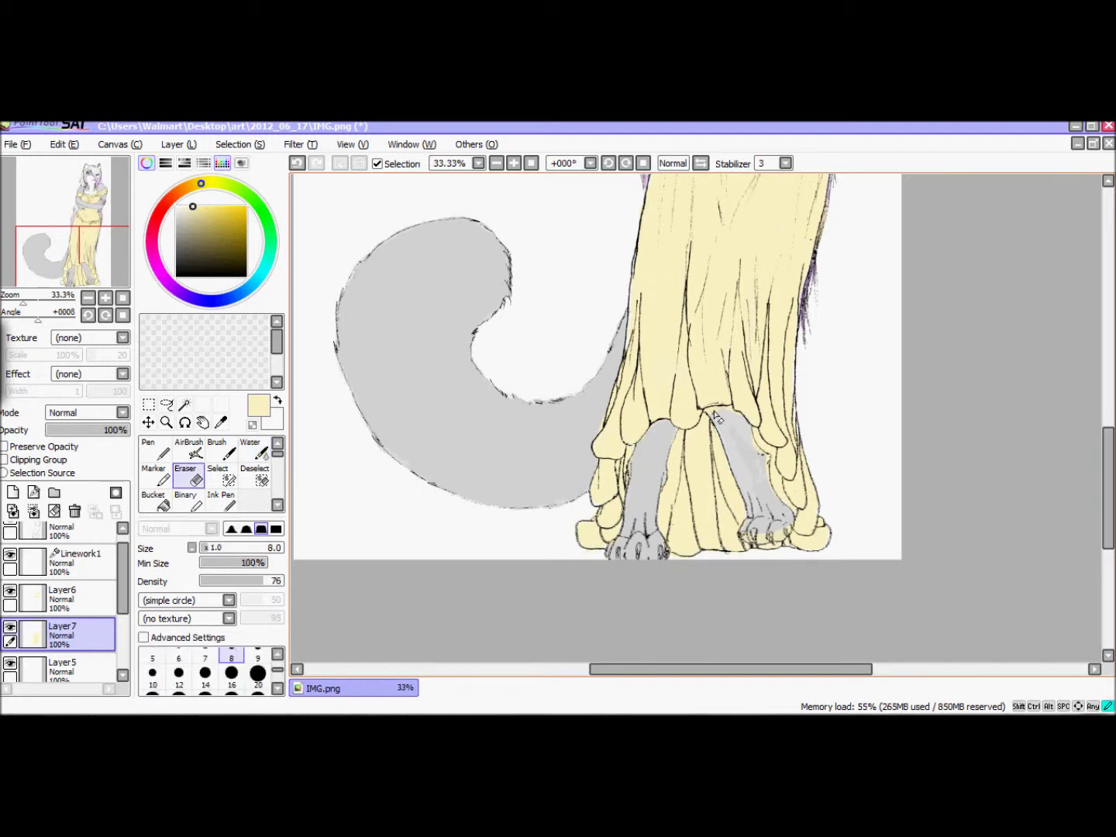
pyautogui.press('e')
pyautogui.press('e')
pyautogui.press('e')
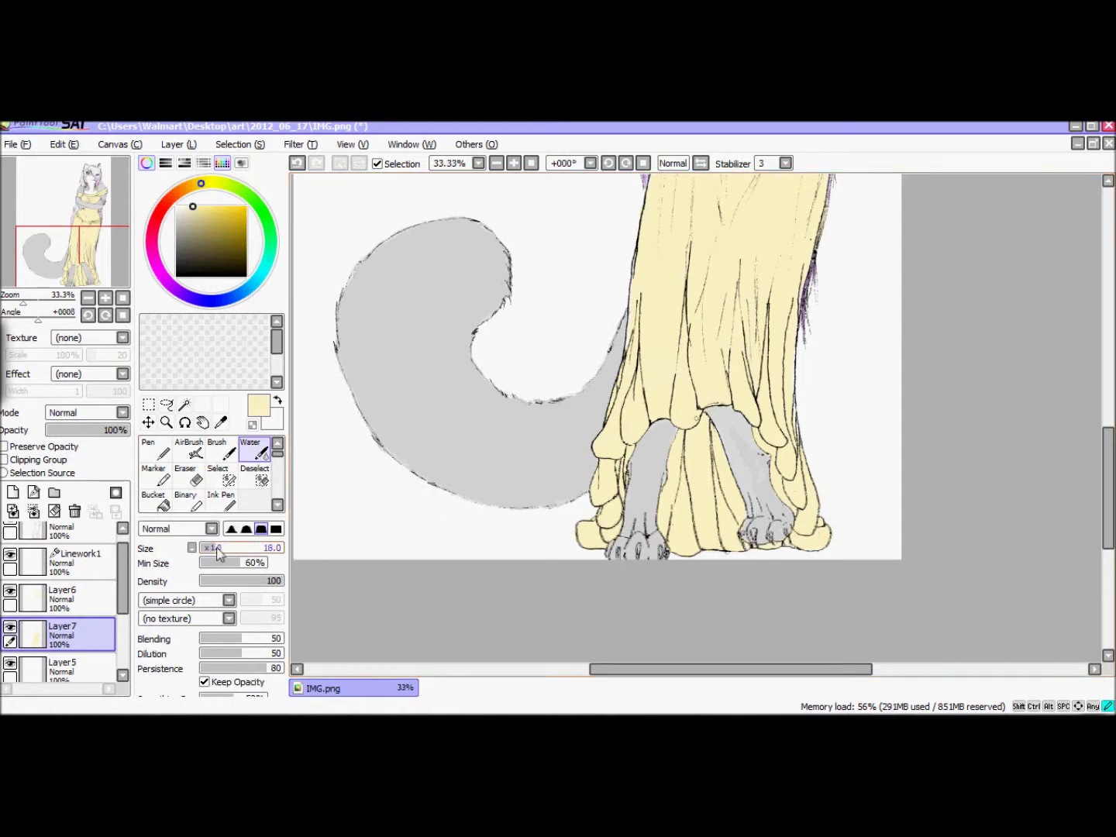
pyautogui.press('e')
pyautogui.scroll(3, 596, 419)
pyautogui.press('e')
pyautogui.scroll(-3, 1112, 507)
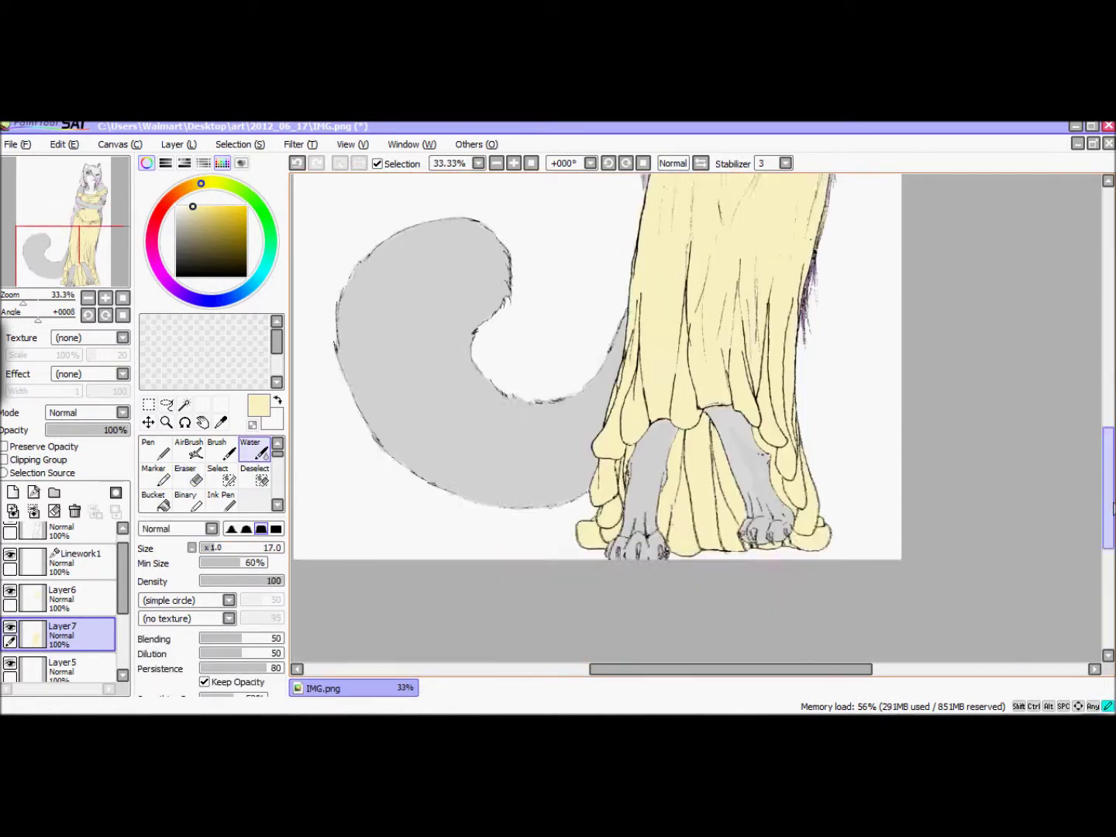
# Step: Blend white highlights and deeper yellow into the upper skirt folds with the Water brush at size 61
pyautogui.scroll(2, 1113, 507)
pyautogui.press('x')
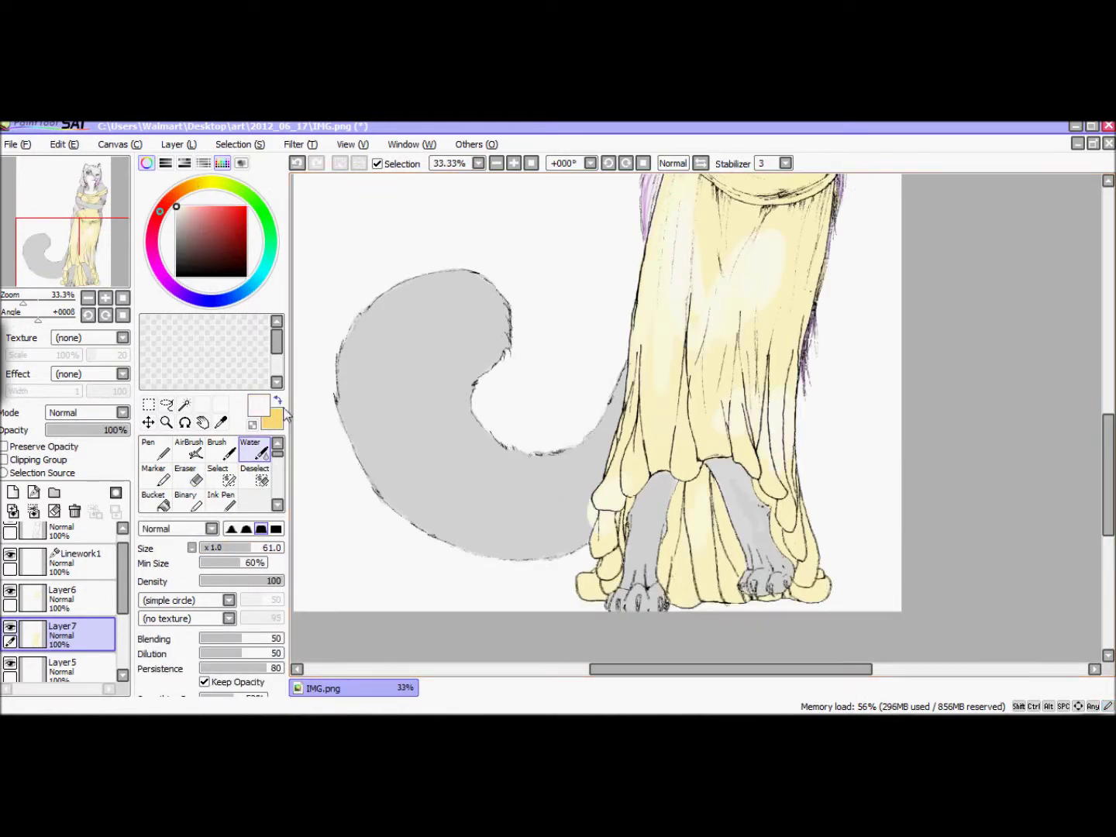
pyautogui.press('x')
pyautogui.moveTo(821, 199); pyautogui.dragTo(767, 268)
pyautogui.press('r')
pyautogui.scroll(2, 1092, 515)
pyautogui.press('r')
pyautogui.press('x')
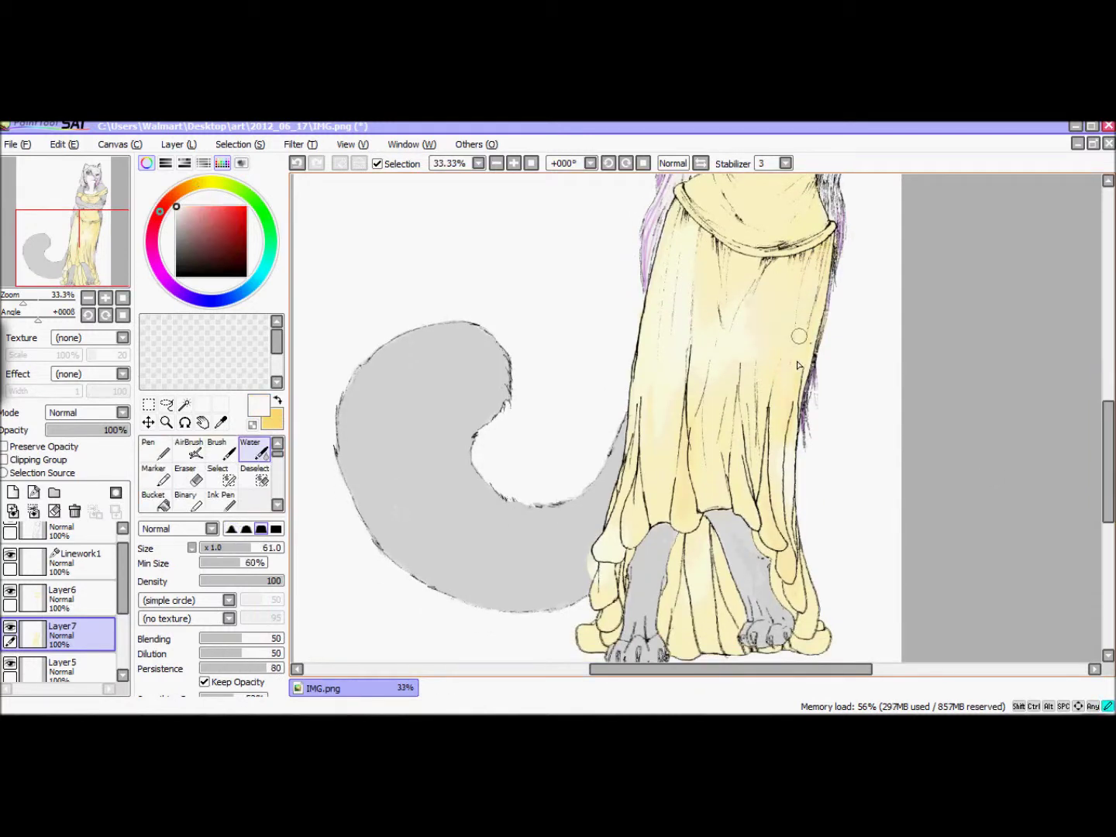
# Step: Deepen the lower skirt and hem ruffles with golden yellow, blending it up into the lighter folds
pyautogui.press('r')
pyautogui.press('x')
pyautogui.press('r')
pyautogui.moveTo(773, 542)
pyautogui.mouseDown()
pyautogui.moveTo(740, 496)
pyautogui.moveTo(659, 510)
pyautogui.moveTo(605, 604)
pyautogui.moveTo(806, 604)
pyautogui.moveTo(685, 620)
pyautogui.moveTo(759, 652)
pyautogui.mouseUp()
pyautogui.press('x')
pyautogui.press('e')
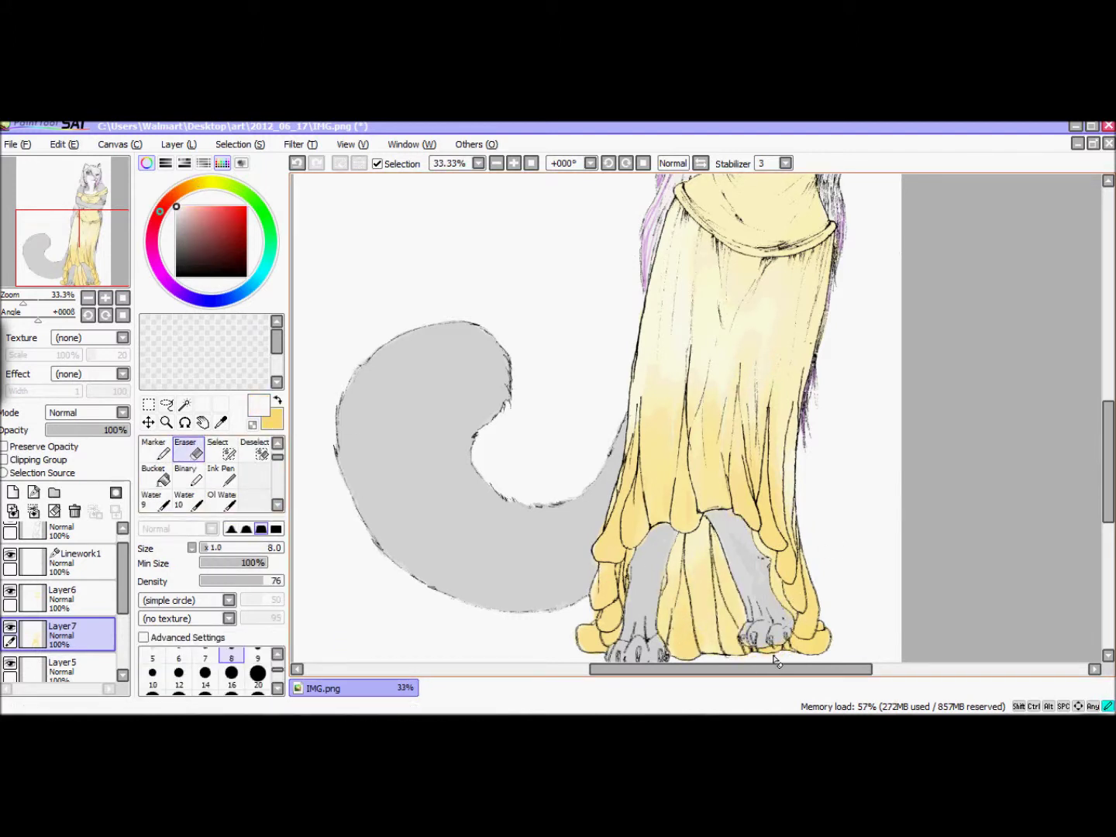
# Step: Erase the golden yellow spilling outside the skirt's hem and ruffle outlines
pyautogui.moveTo(1110, 473)
pyautogui.mouseDown()
pyautogui.moveTo(1109, 464)
pyautogui.moveTo(1111, 521)
pyautogui.mouseUp()
pyautogui.press('e')
pyautogui.press('x')
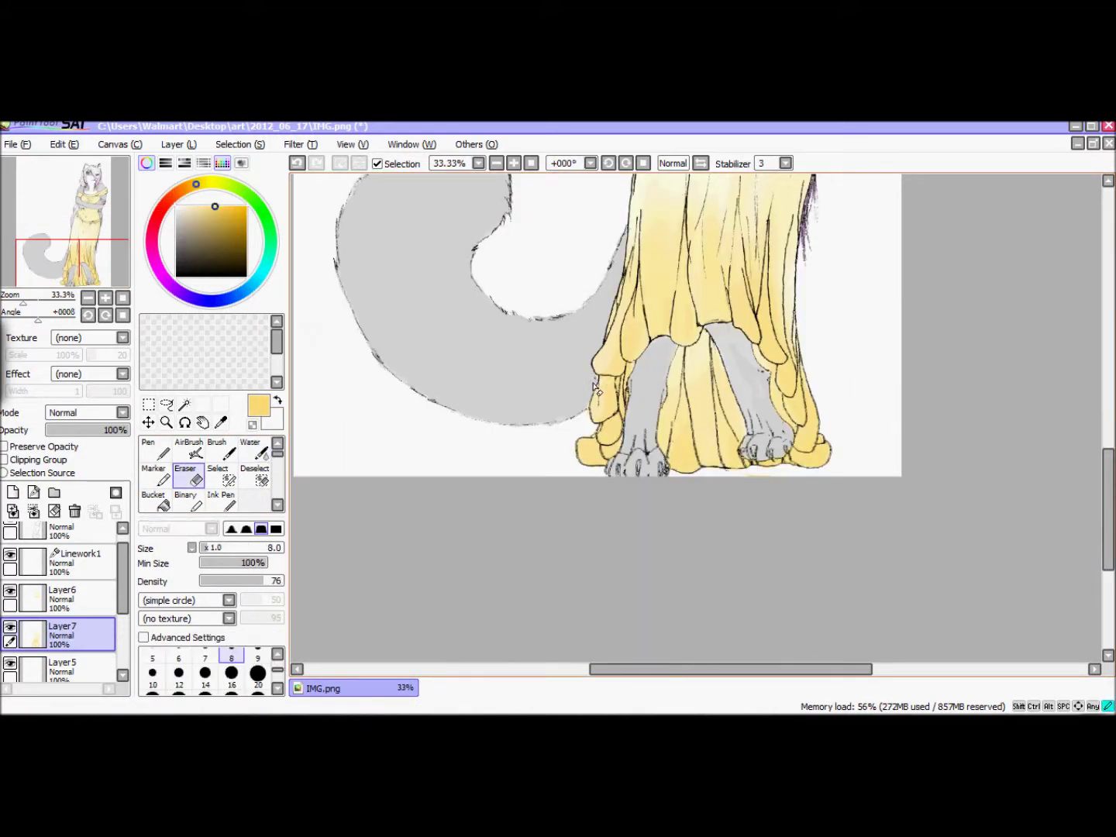
# Step: Recolour the dress top on Layer6 in light lemon yellow and add white highlights at brush size 35
pyautogui.scroll(4, 1110, 521)
pyautogui.scroll(5, 1109, 521)
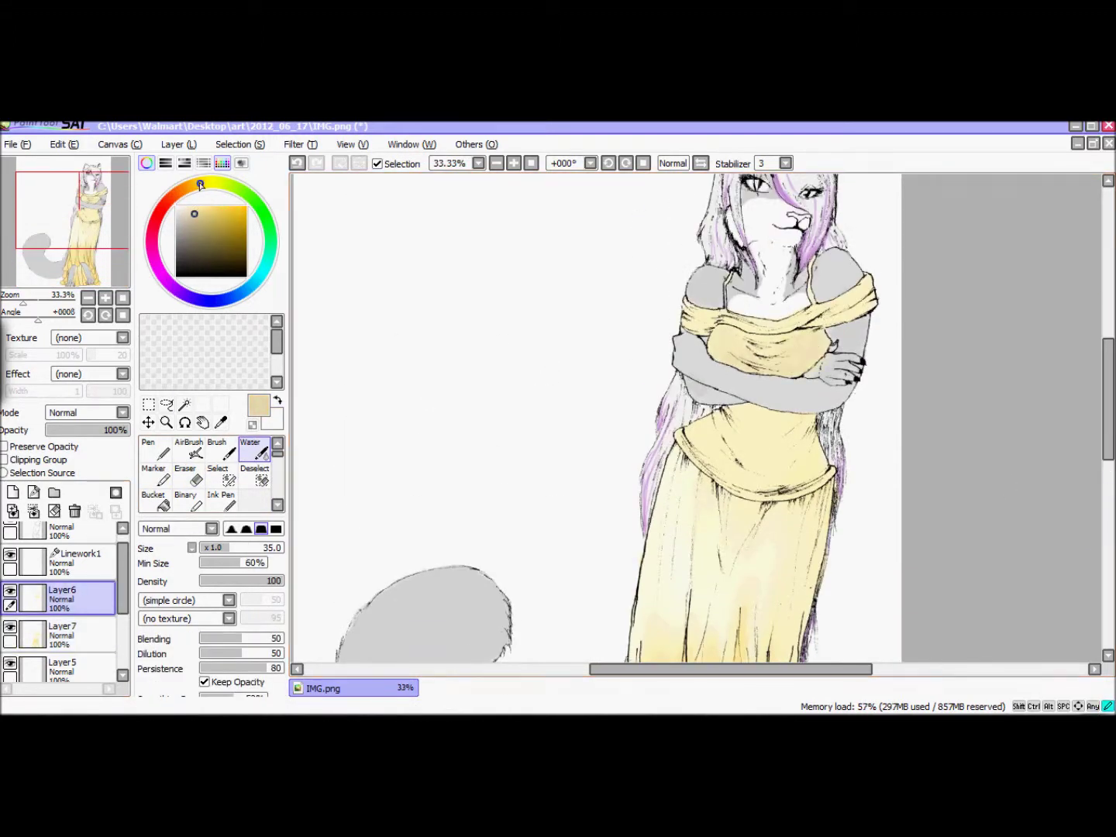
pyautogui.keyDown('alt'); pyautogui.click(805, 352); pyautogui.keyUp('alt')
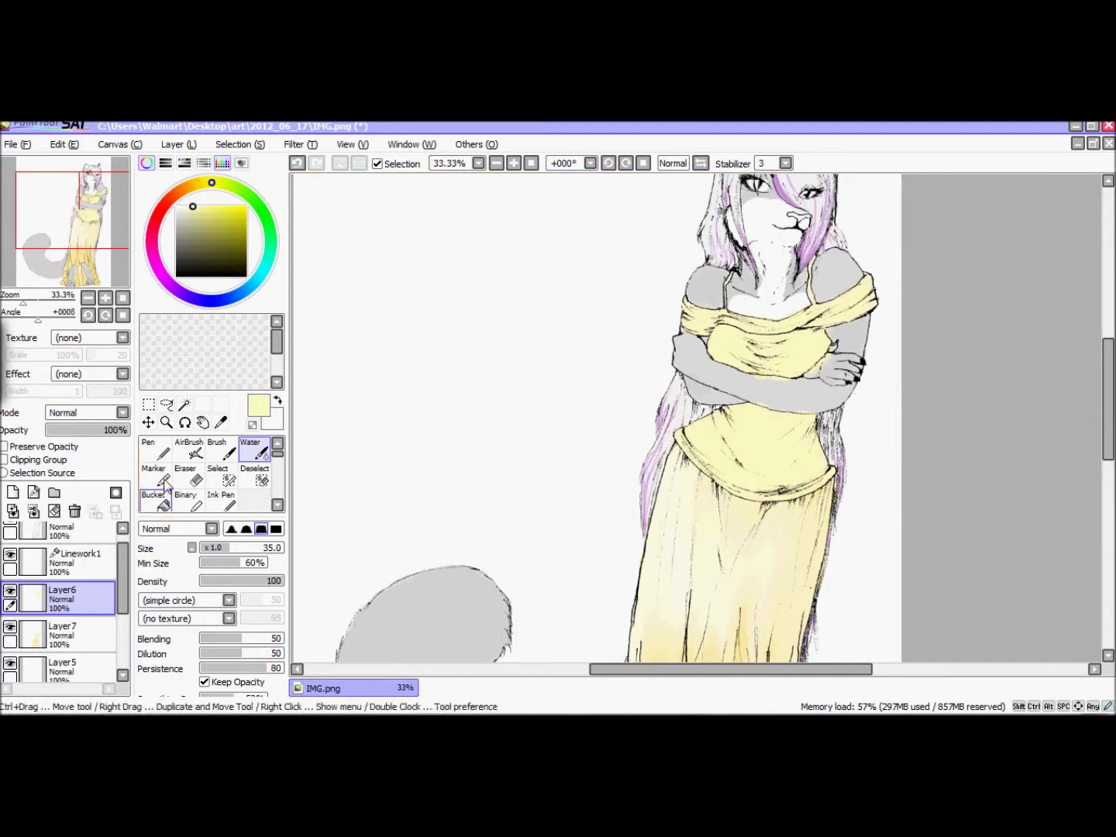
pyautogui.press('e')
pyautogui.press('e')
pyautogui.press('x')
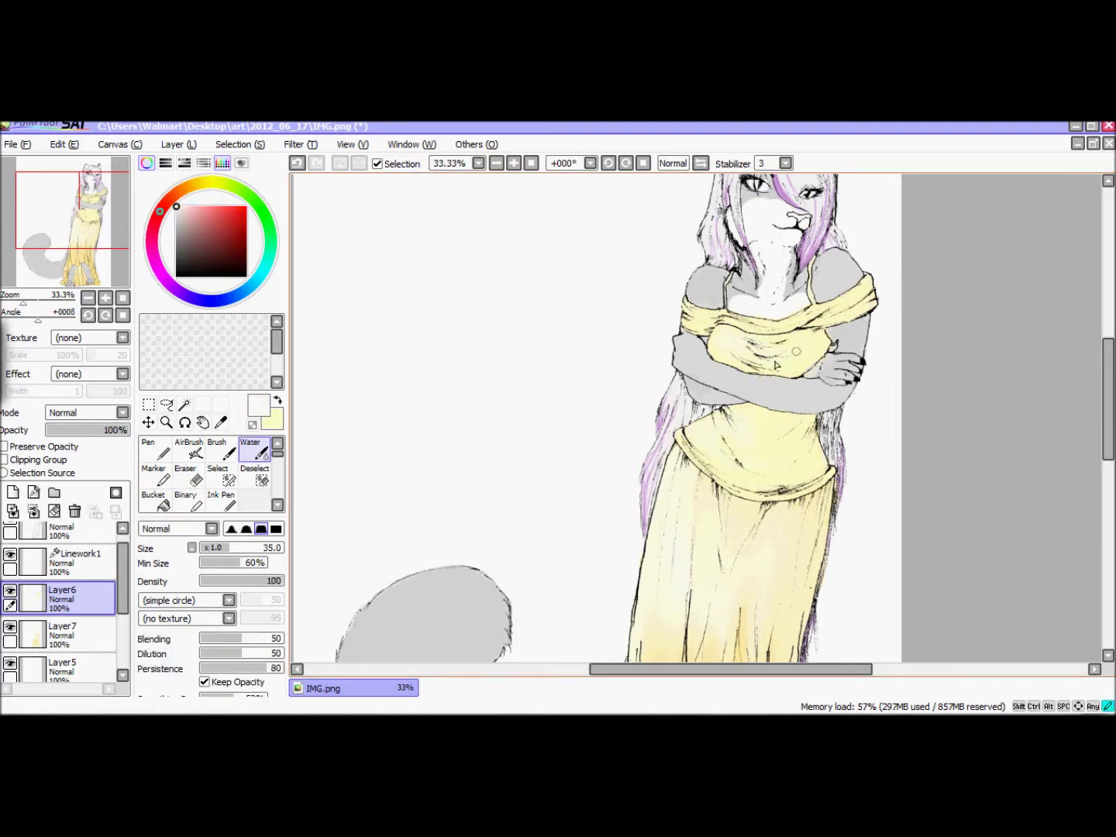
pyautogui.press('e')
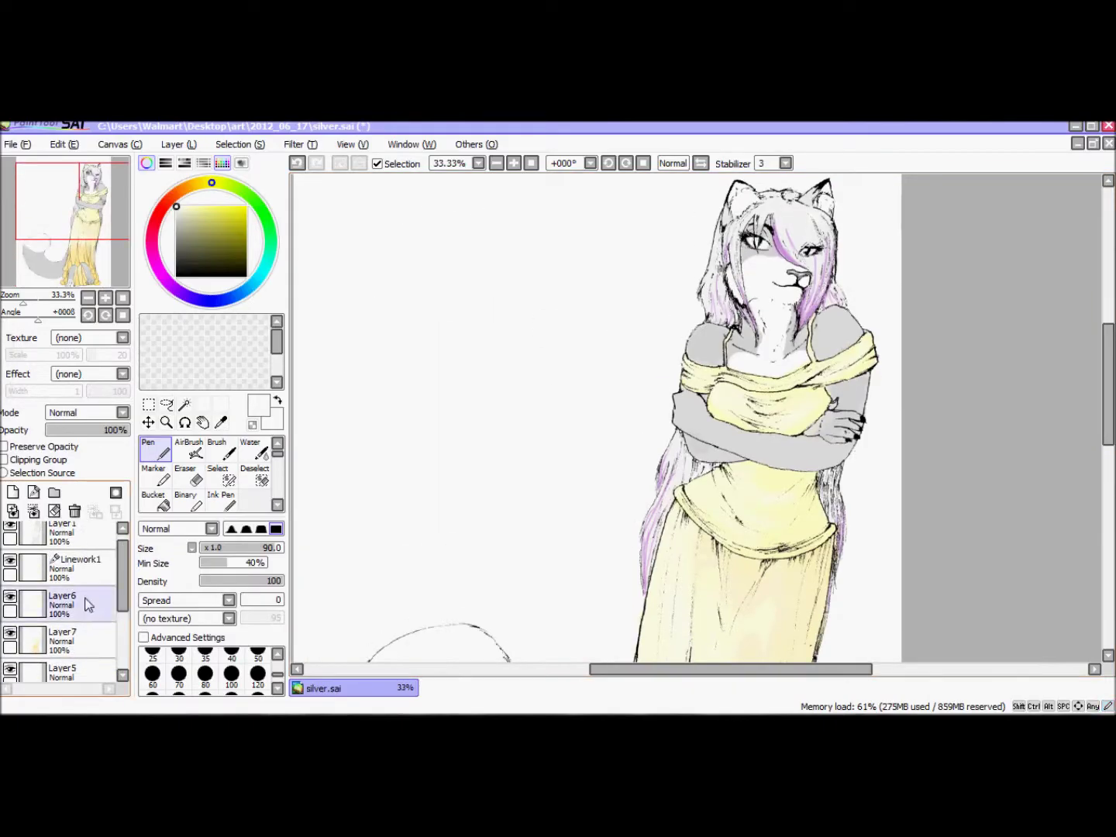
# Step: Touch up and blur the golden skirt shading on Layer7, and erase the spill around the hem at Eraser size 8
pyautogui.keyDown('alt'); pyautogui.click(576, 561); pyautogui.keyUp('alt')
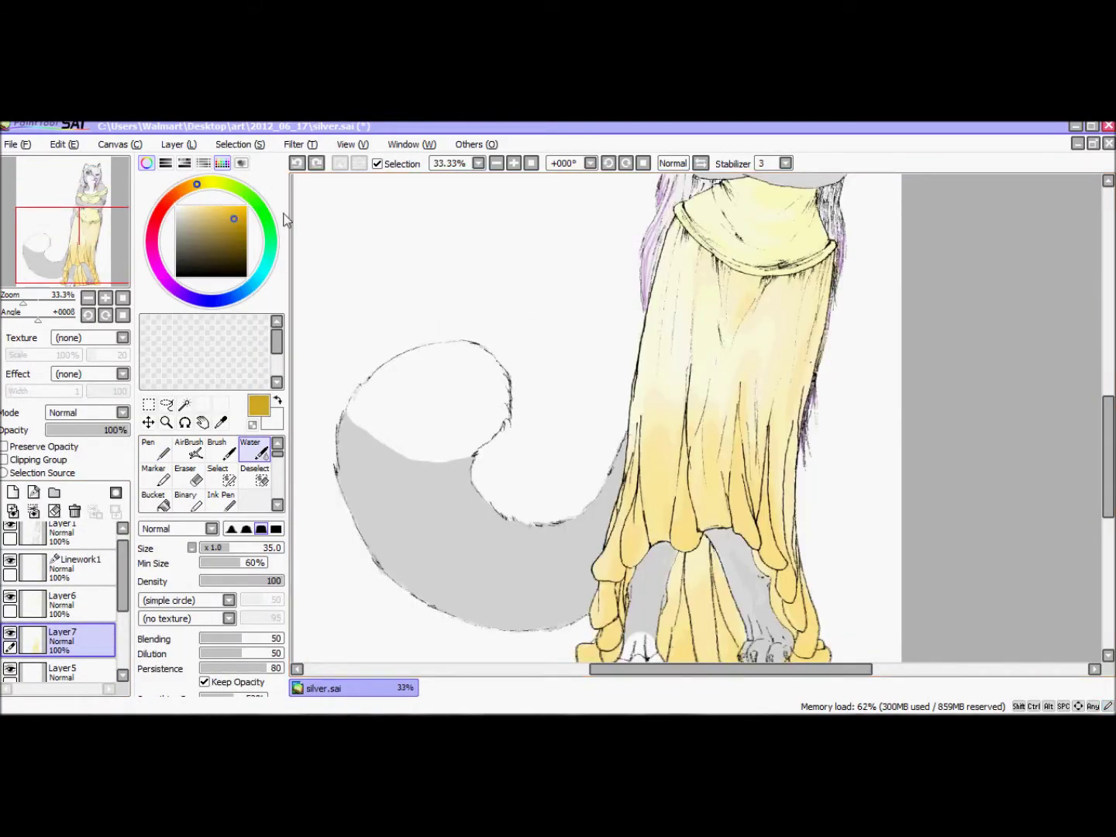
pyautogui.scroll(-3, 792, 591)
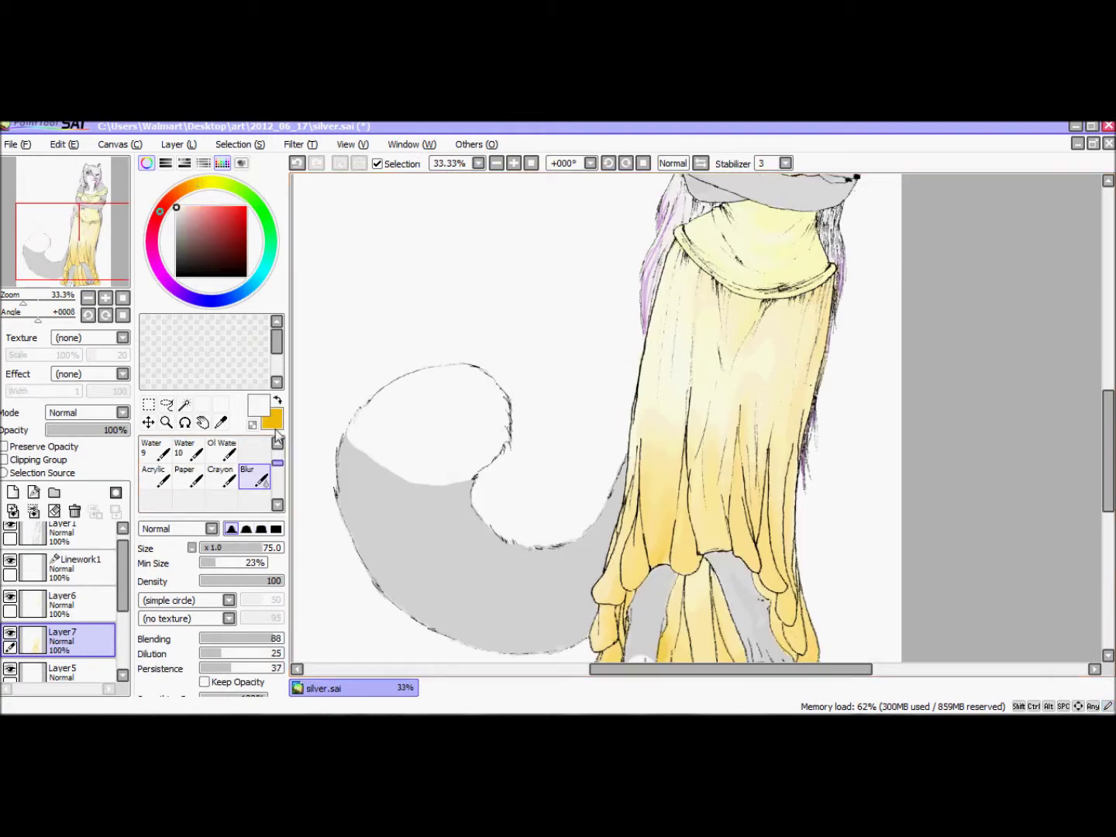
pyautogui.scroll(-3, 263, 476)
pyautogui.click(258, 493)
pyautogui.press('e')
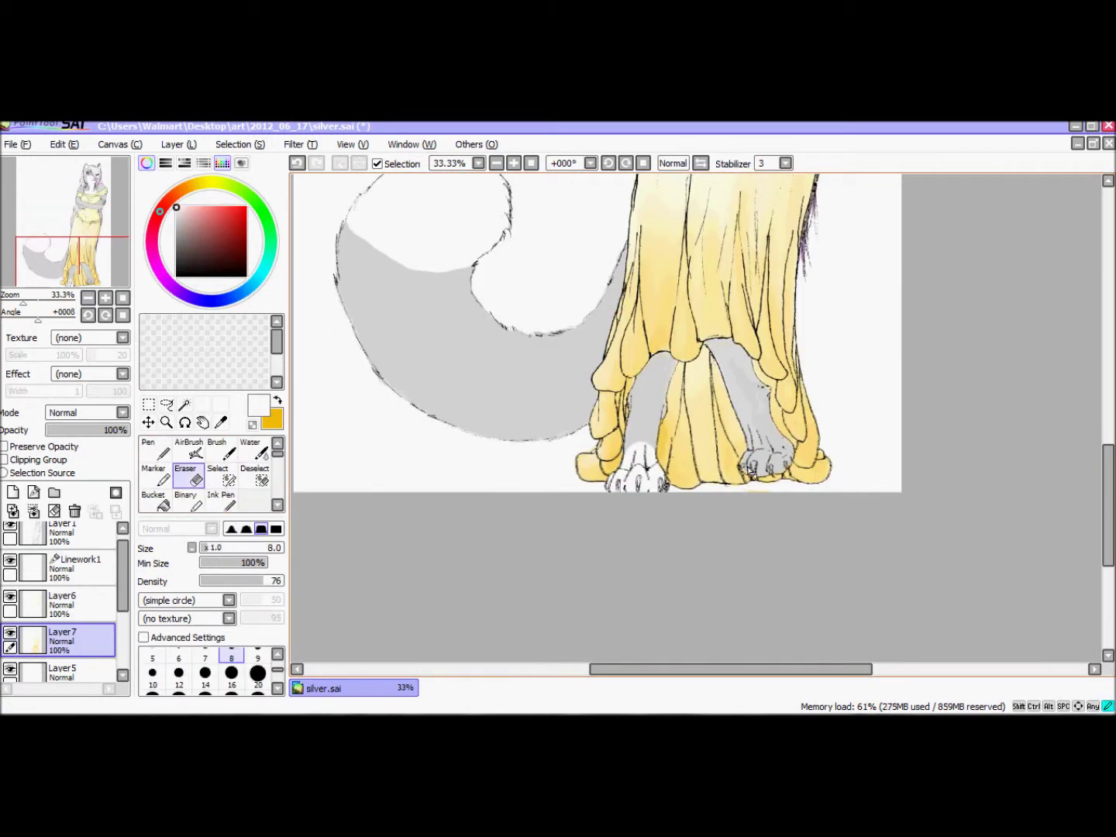
# Step: Paint a purple band on one shoulder and purple rosettes on the other, on a new layer below Layer7
pyautogui.scroll(10, 741, 467)
pyautogui.click(255, 451)
pyautogui.moveTo(686, 358)
pyautogui.mouseDown()
pyautogui.moveTo(713, 371)
pyautogui.moveTo(694, 357)
pyautogui.moveTo(712, 366)
pyautogui.moveTo(702, 363)
pyautogui.moveTo(736, 353)
pyautogui.mouseUp()
pyautogui.moveTo(827, 354); pyautogui.dragTo(837, 352)
pyautogui.moveTo(854, 341); pyautogui.dragTo(862, 350)
pyautogui.press('e')
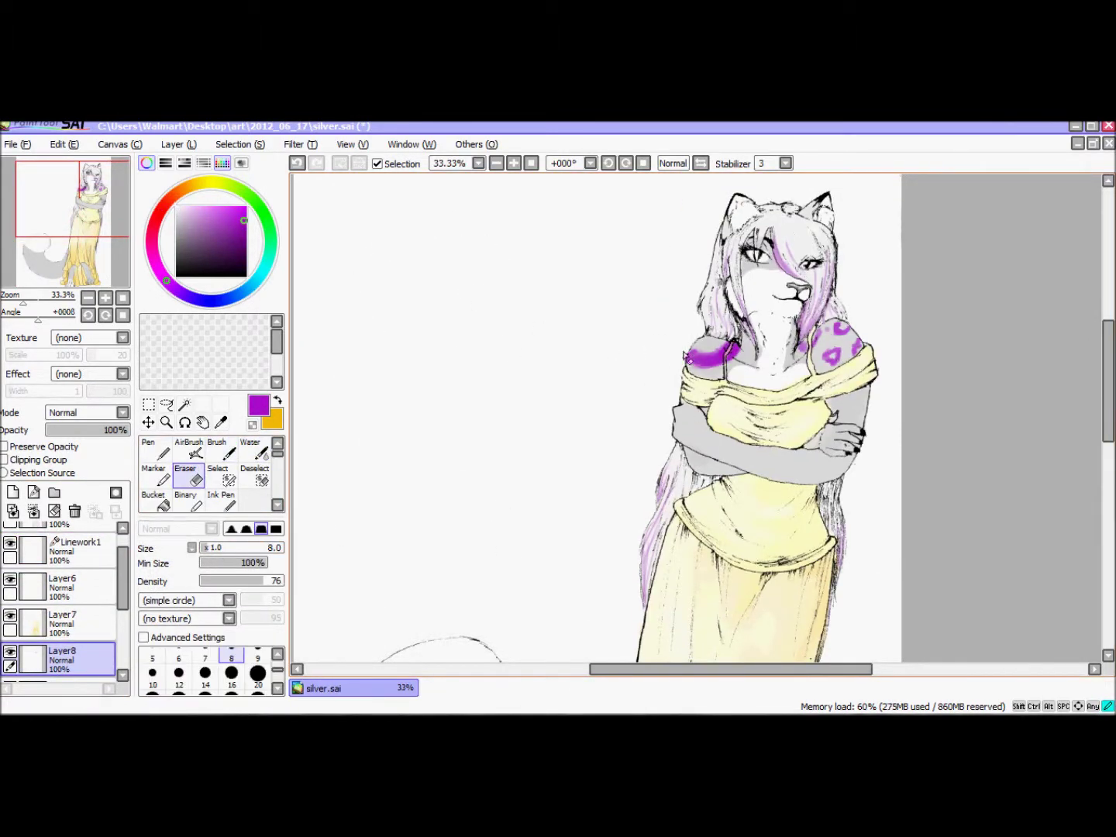
# Step: Add muted purple spots and rosettes to the face, ears, neck and arms with the Water brush at size 6
pyautogui.press('e')
pyautogui.moveTo(736, 266); pyautogui.dragTo(782, 274)
pyautogui.keyDown('alt'); pyautogui.click(747, 268); pyautogui.keyUp('alt')
pyautogui.press('e')
pyautogui.press('e')
pyautogui.press('e')
pyautogui.press('e')
pyautogui.moveTo(263, 547); pyautogui.dragTo(248, 563)
pyautogui.moveTo(256, 655); pyautogui.dragTo(241, 655)
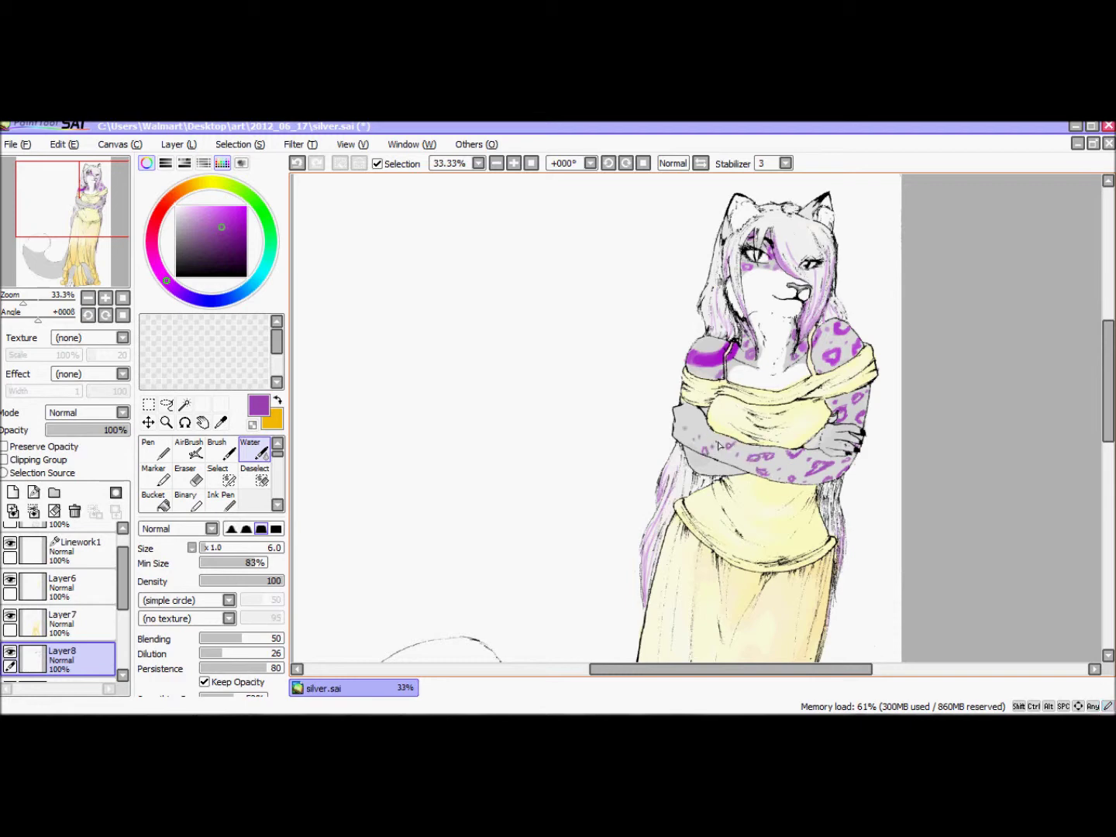
pyautogui.scroll(-1, 654, 338)
pyautogui.scroll(5, 597, 419)
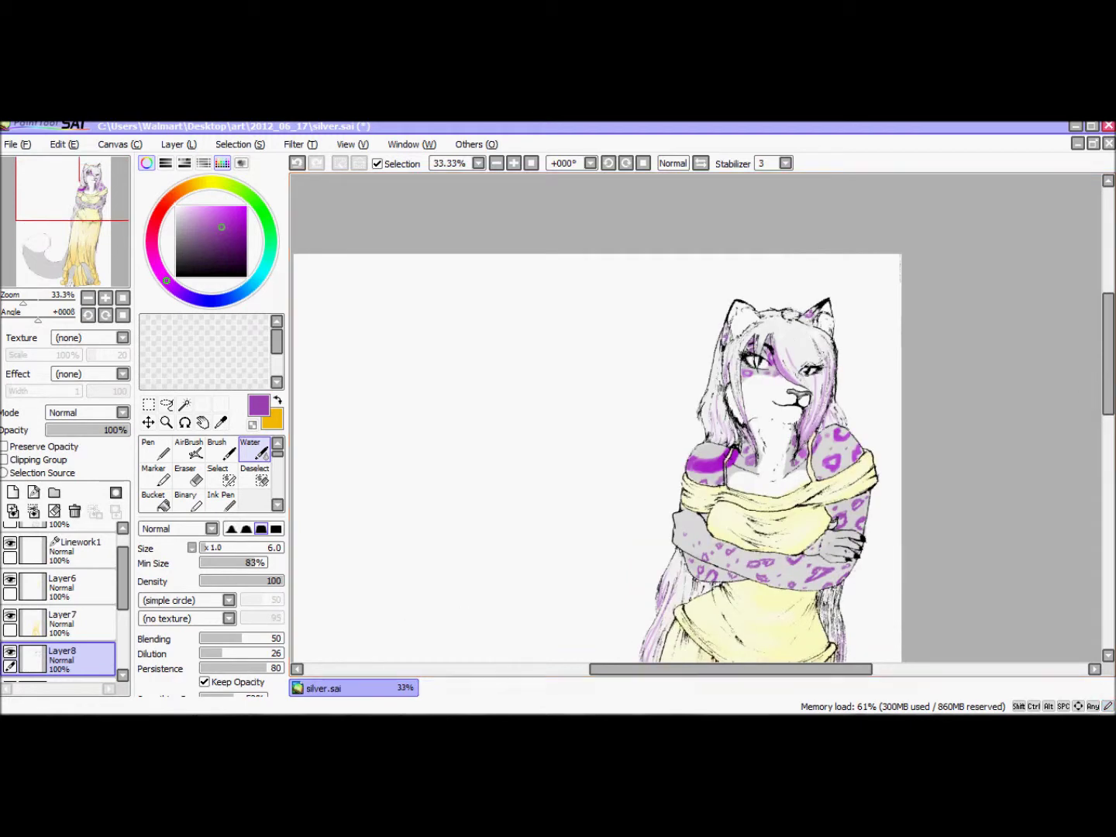
# Step: Paint purple rings around both ankles and smaller rosettes up the exposed legs on Layer8
pyautogui.hotkey('alt', 'Tab')
pyautogui.hotkey('alt', 'Tab')
pyautogui.scroll(-10, 596, 419)
pyautogui.moveTo(640, 476)
pyautogui.mouseDown()
pyautogui.moveTo(633, 502)
pyautogui.moveTo(639, 478)
pyautogui.mouseUp()
pyautogui.press('e')
pyautogui.press('e')
pyautogui.press('e')
pyautogui.press('e')
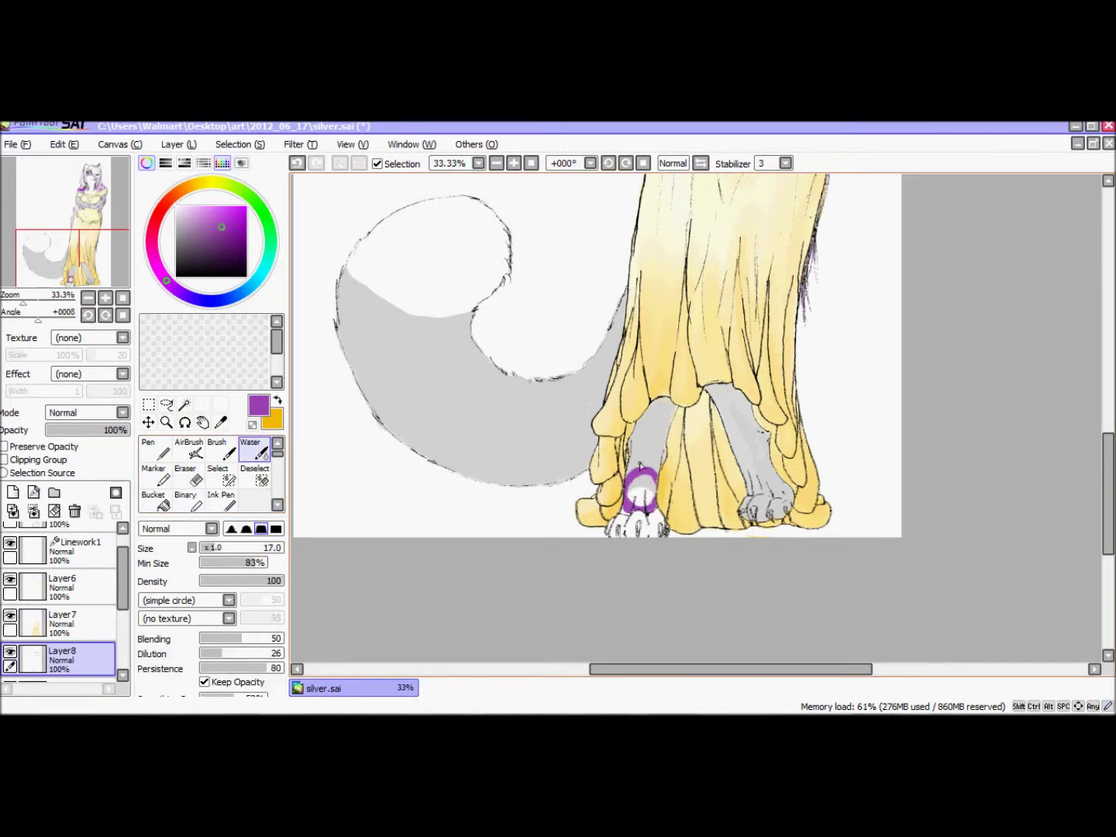
pyautogui.moveTo(735, 446)
pyautogui.mouseDown()
pyautogui.moveTo(754, 492)
pyautogui.moveTo(773, 471)
pyautogui.moveTo(756, 446)
pyautogui.mouseUp()
pyautogui.press('b')
pyautogui.press('e')
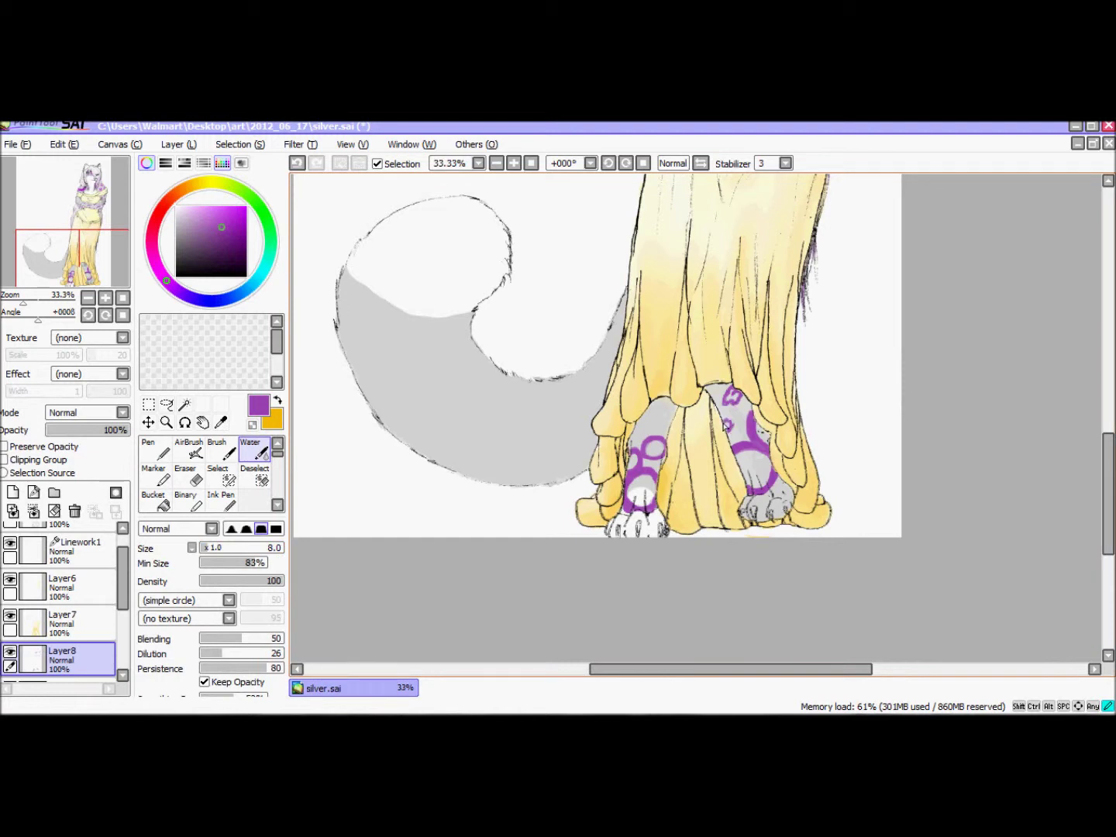
# Step: Paint three large purple rings along the inner curve of the tail near the dress
pyautogui.moveTo(478, 352); pyautogui.dragTo(504, 381)
pyautogui.moveTo(543, 386)
pyautogui.mouseDown()
pyautogui.moveTo(533, 408)
pyautogui.moveTo(555, 418)
pyautogui.mouseUp()
pyautogui.moveTo(610, 347)
pyautogui.mouseDown()
pyautogui.moveTo(603, 387)
pyautogui.moveTo(545, 411)
pyautogui.moveTo(552, 391)
pyautogui.mouseUp()
pyautogui.press('e')
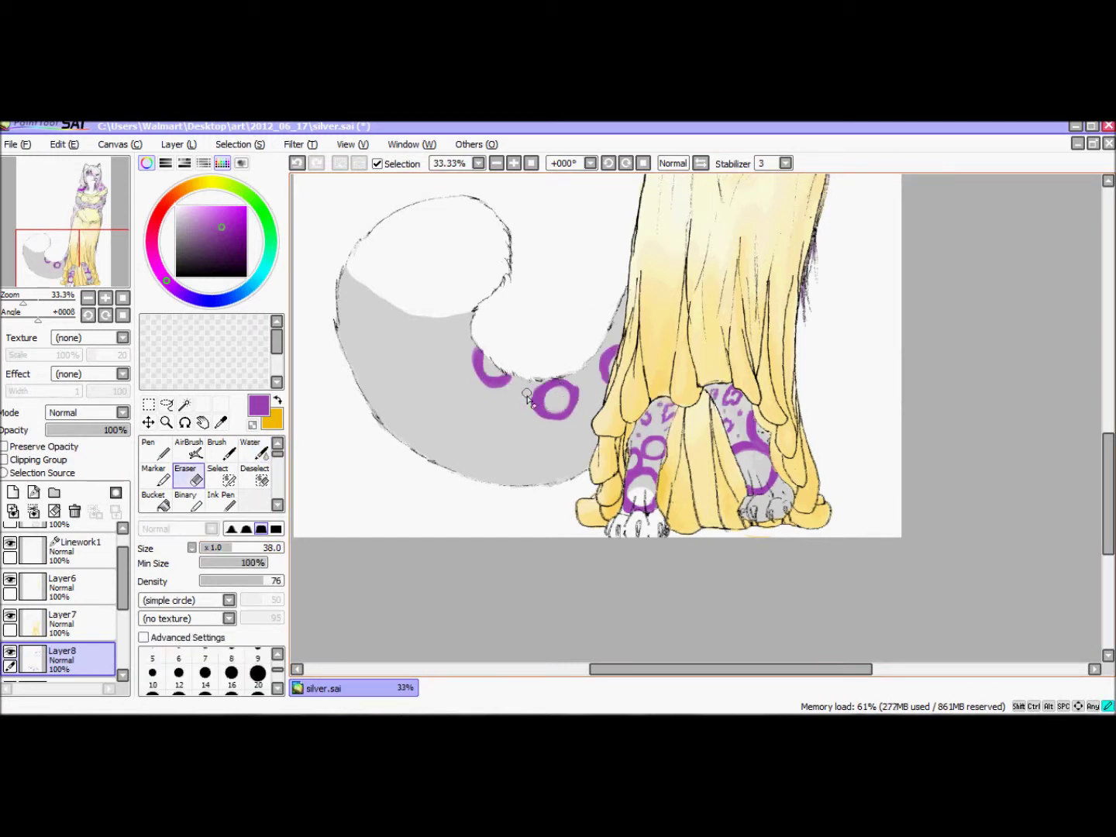
# Step: Scatter small purple rosettes and dots over the grey part of the tail at Water brush size 9
pyautogui.moveTo(576, 440); pyautogui.dragTo(583, 469)
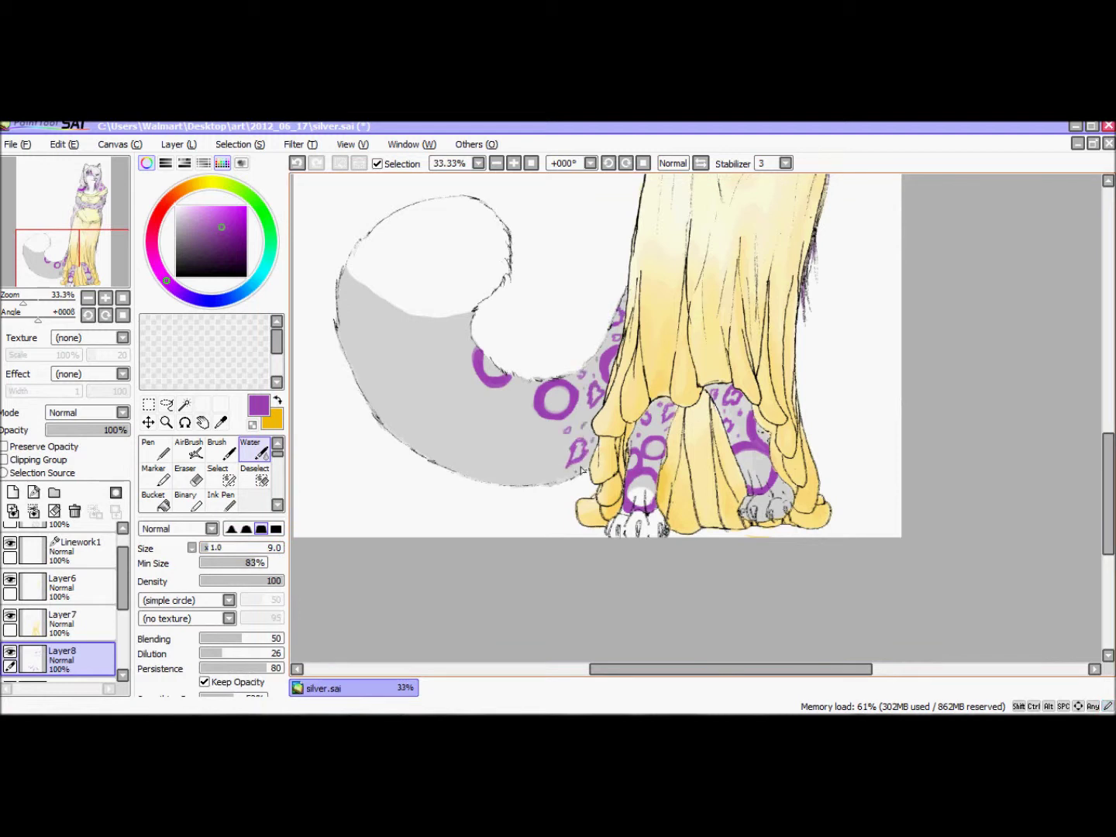
pyautogui.moveTo(451, 455); pyautogui.dragTo(478, 464)
pyautogui.moveTo(456, 402); pyautogui.dragTo(459, 421)
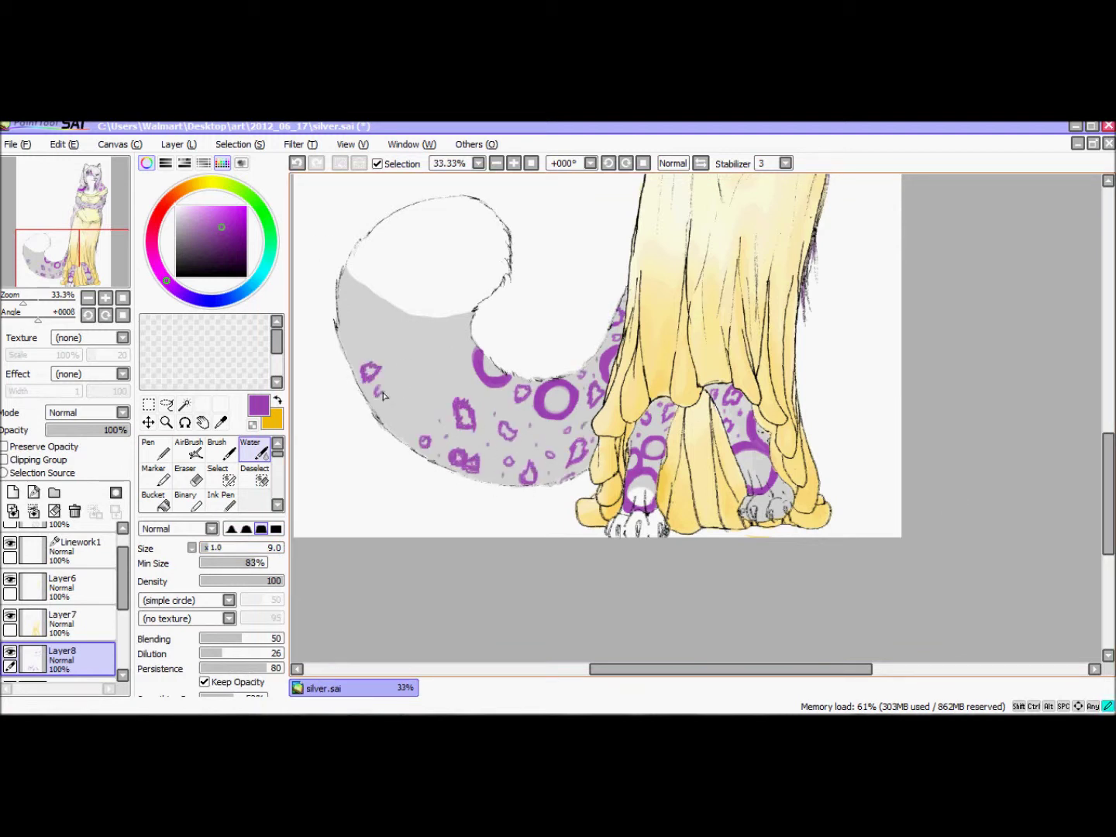
pyautogui.moveTo(341, 331); pyautogui.dragTo(359, 347)
pyautogui.moveTo(384, 343); pyautogui.dragTo(436, 372)
# Step: Paint a jagged-edged black fur band across the tail just below its white tip
pyautogui.click(247, 275)
pyautogui.moveTo(341, 303); pyautogui.dragTo(474, 317)
pyautogui.press('[')
pyautogui.press('[')
pyautogui.moveTo(344, 275)
pyautogui.mouseDown()
pyautogui.moveTo(387, 317)
pyautogui.moveTo(429, 334)
pyautogui.mouseUp()
pyautogui.moveTo(425, 331); pyautogui.dragTo(471, 317)
pyautogui.moveTo(337, 310); pyautogui.dragTo(454, 334)
pyautogui.moveTo(350, 329); pyautogui.dragTo(374, 318)
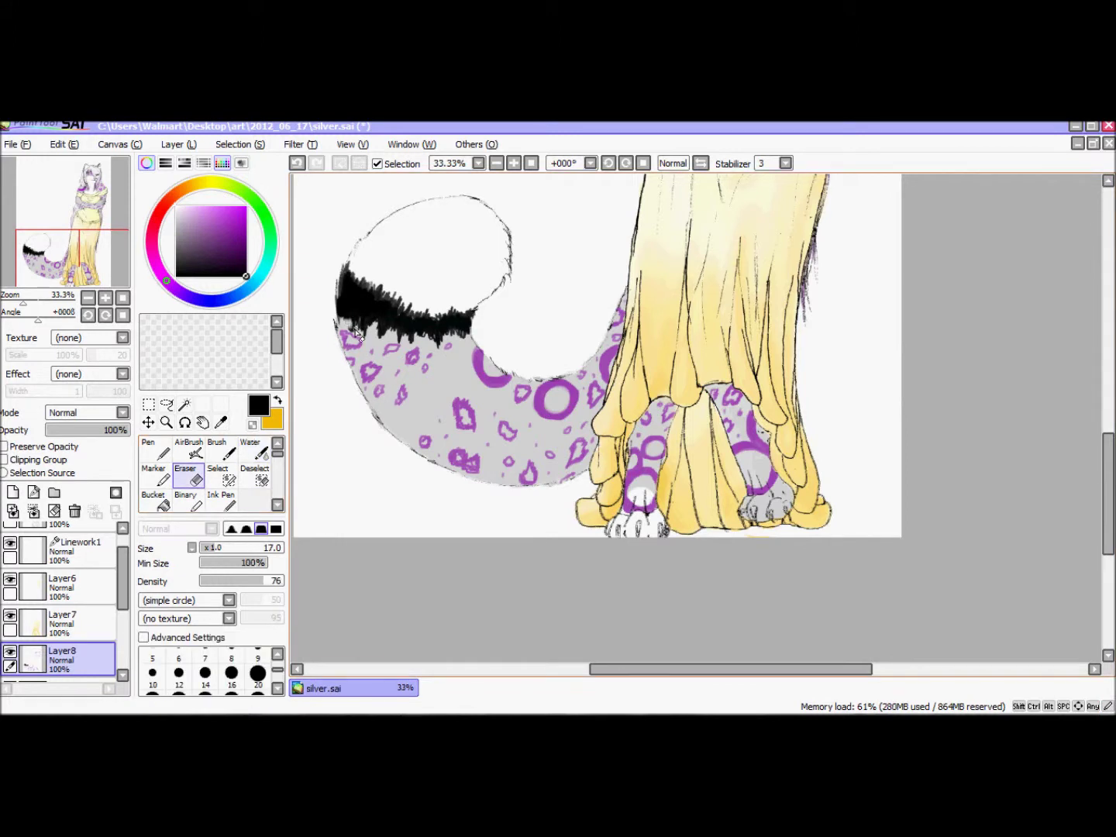
# Step: Paint a second jagged black band diagonally across the tail's lower bend
pyautogui.moveTo(377, 422)
pyautogui.mouseDown()
pyautogui.moveTo(453, 361)
pyautogui.moveTo(445, 411)
pyautogui.mouseUp()
pyautogui.moveTo(457, 399)
pyautogui.mouseDown()
pyautogui.moveTo(414, 443)
pyautogui.moveTo(467, 372)
pyautogui.moveTo(406, 442)
pyautogui.moveTo(430, 391)
pyautogui.moveTo(397, 429)
pyautogui.mouseUp()
pyautogui.press(']')
pyautogui.press(']')
pyautogui.press(']')
pyautogui.press(']')
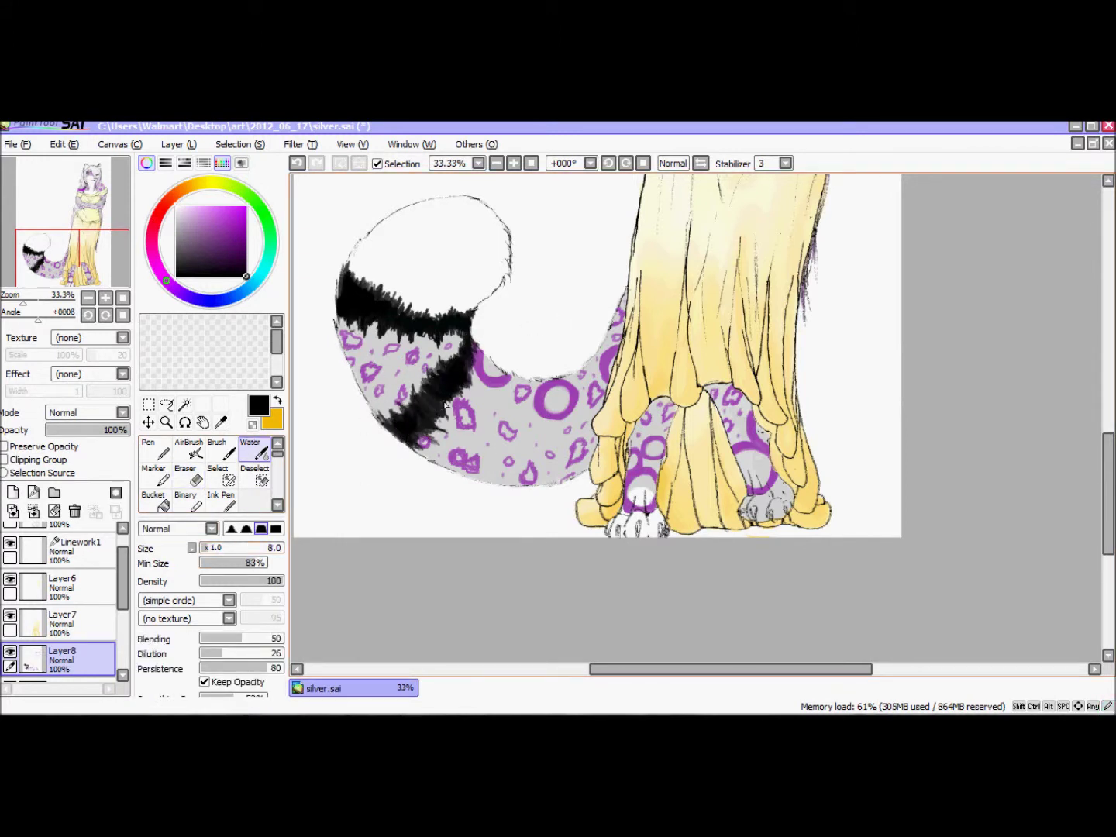
# Step: Fill the centres of the large tail and leg rings with white on Layer3 using the Pen at size 50
pyautogui.moveTo(122, 577); pyautogui.dragTo(122, 635)
pyautogui.click(62, 625)
pyautogui.click(155, 448)
pyautogui.moveTo(743, 457); pyautogui.dragTo(755, 478)
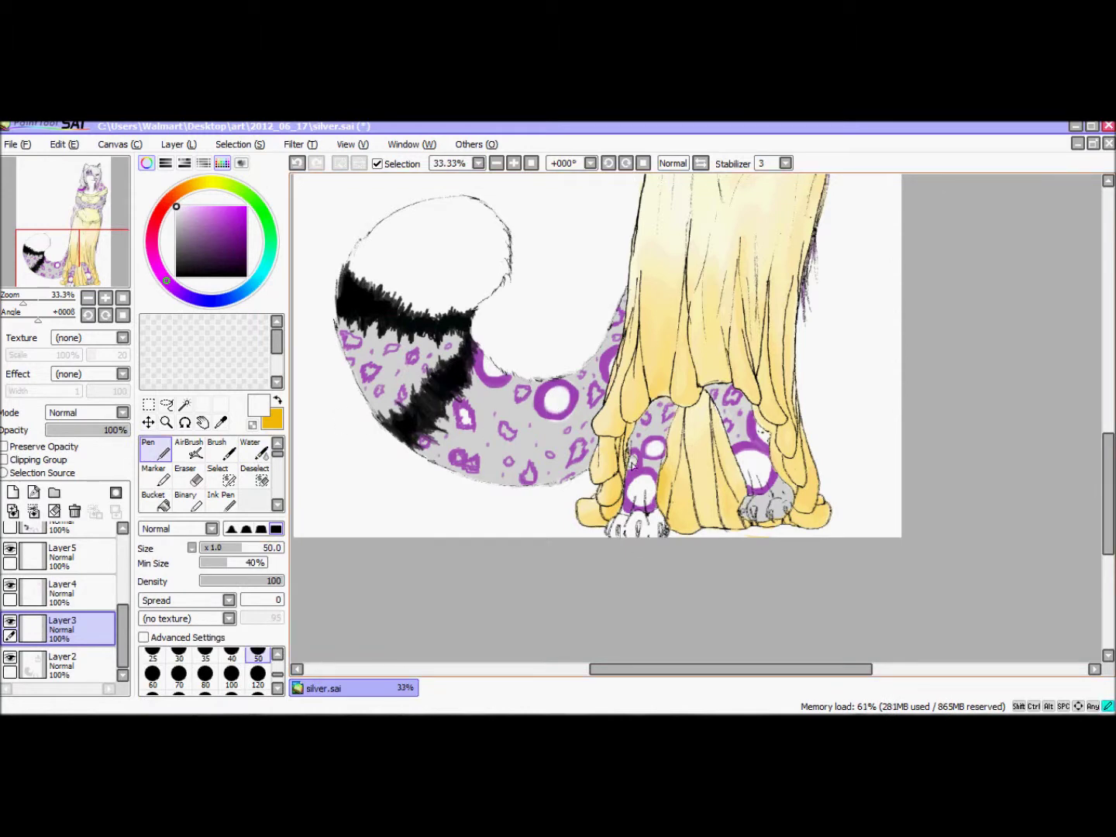
# Step: Whiten the small tail rosettes' centres with the Pen at size 18 and clean the edges with the Eraser at size 15
pyautogui.press('[')
pyautogui.press('[')
pyautogui.press('[')
pyautogui.press('[')
pyautogui.press('[')
pyautogui.press('[')
pyautogui.press('[')
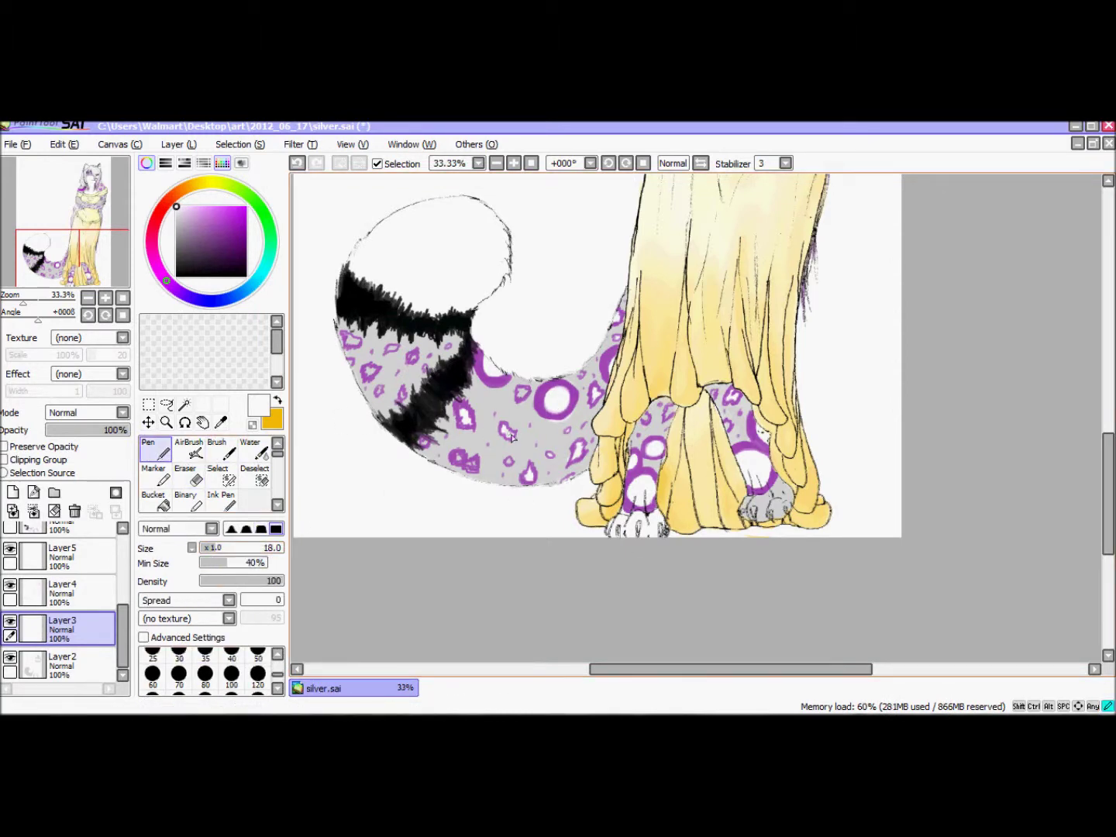
pyautogui.press('e')
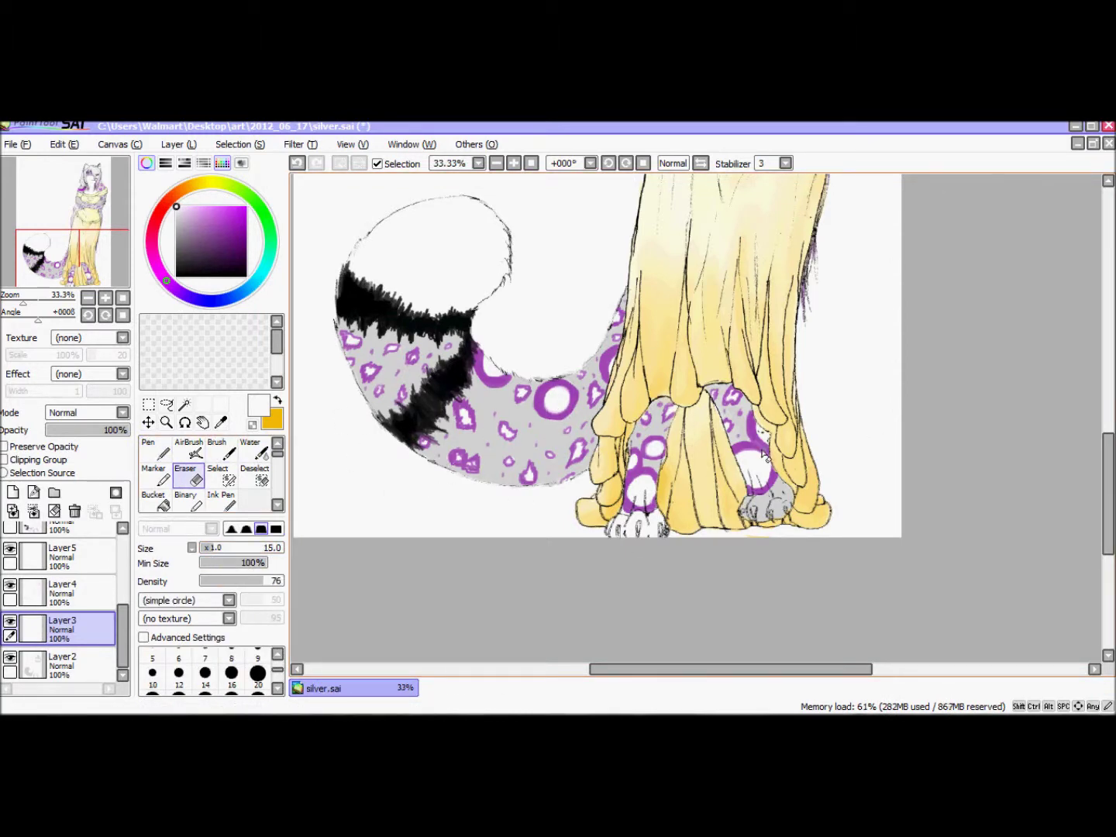
# Step: Fill the shoulder ring and the arm rosettes with white using the Pen at size 18
pyautogui.scroll(5, 765, 457)
pyautogui.press('n')
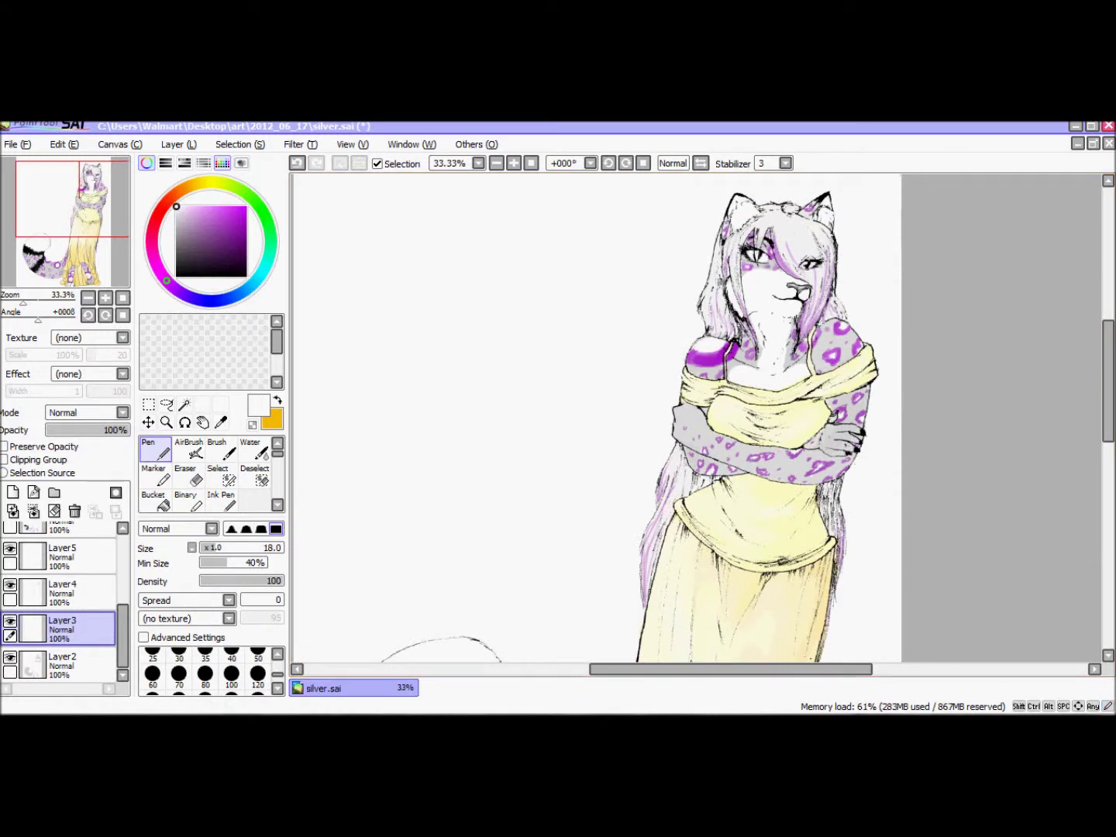
pyautogui.scroll(-2, 765, 419)
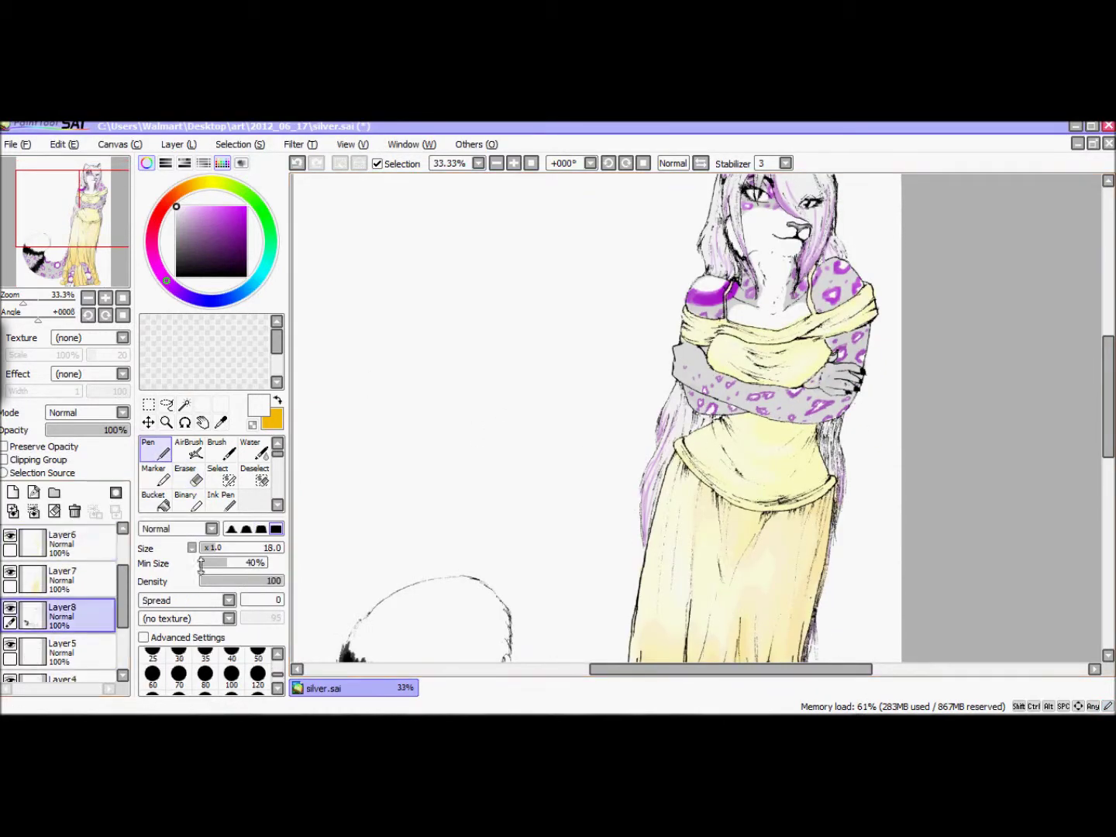
# Step: Clean up stray paint around the dress top on Layer6 with the Eraser at size 15
pyautogui.click(62, 541)
pyautogui.press('e')
pyautogui.scroll(3, 713, 485)
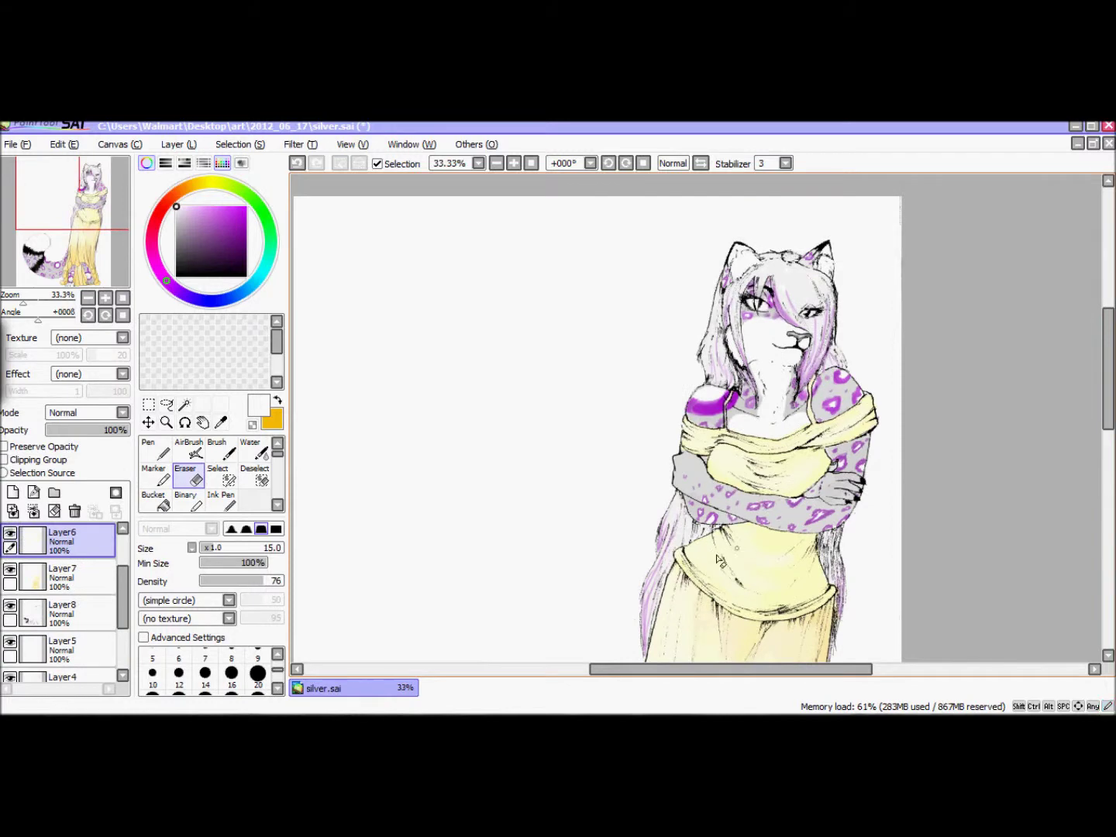
# Step: Colour the visible eye's iris purple and add light pink detail with the Pen at size 5
pyautogui.keyDown('alt'); pyautogui.click(761, 311); pyautogui.keyUp('alt')
pyautogui.press('c')
pyautogui.keyDown('alt'); pyautogui.click(753, 273); pyautogui.keyUp('alt')
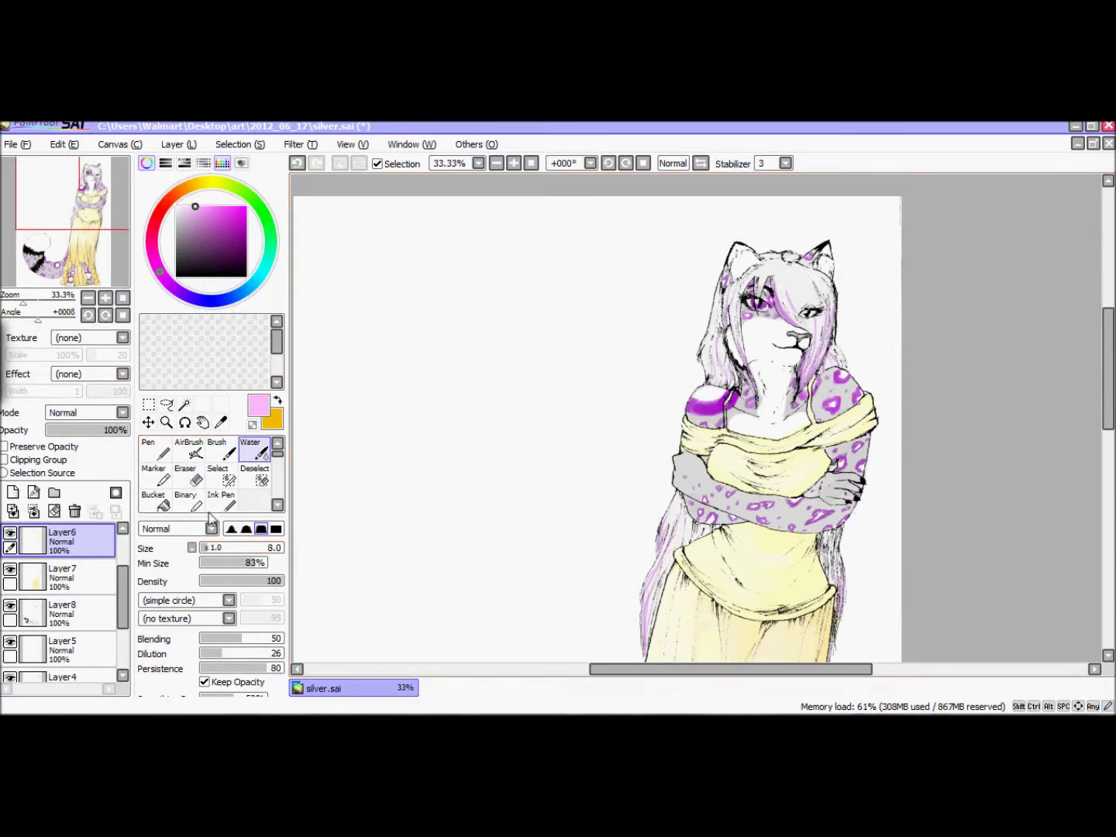
pyautogui.keyDown('alt'); pyautogui.click(761, 308); pyautogui.keyUp('alt')
pyautogui.press('e')
pyautogui.press('n')
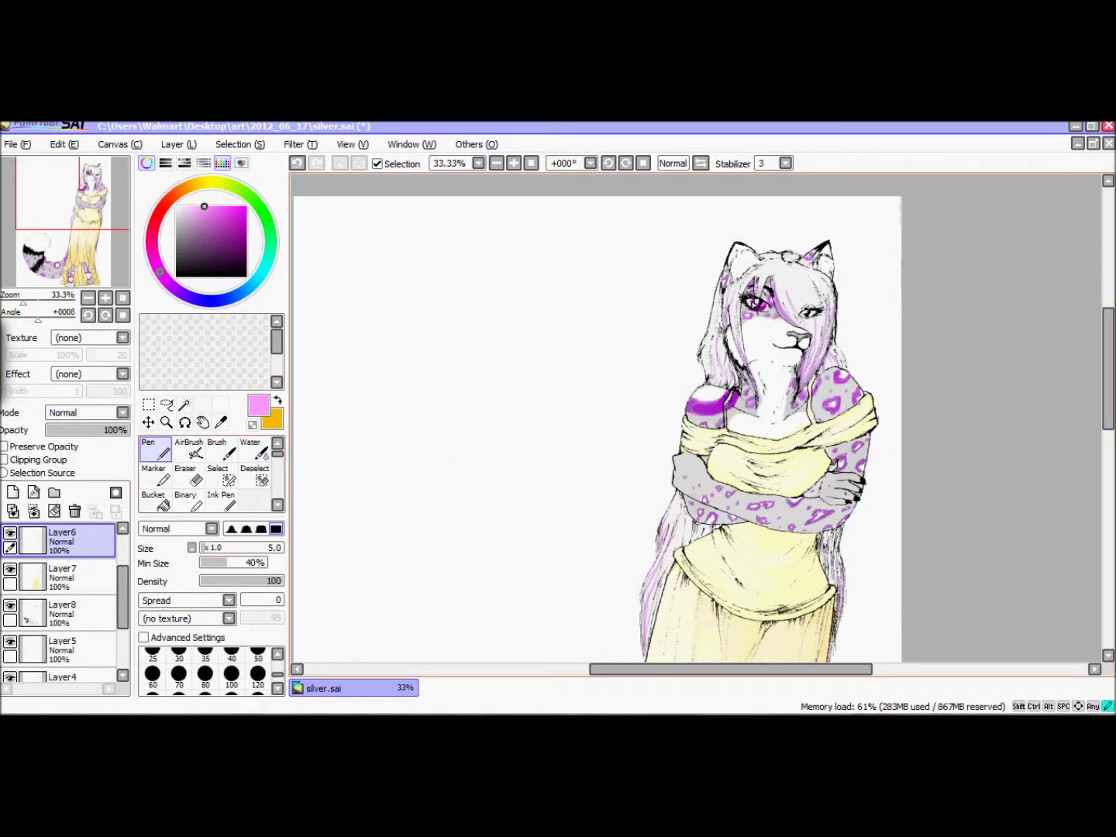
# Step: Clear the second eye so that the side fringe covers it
pyautogui.press('c')
pyautogui.scroll(2, 12, 612)
pyautogui.scroll(-2, 596, 419)
pyautogui.keyDown('ctrl'); pyautogui.click(776, 295); pyautogui.keyUp('ctrl')
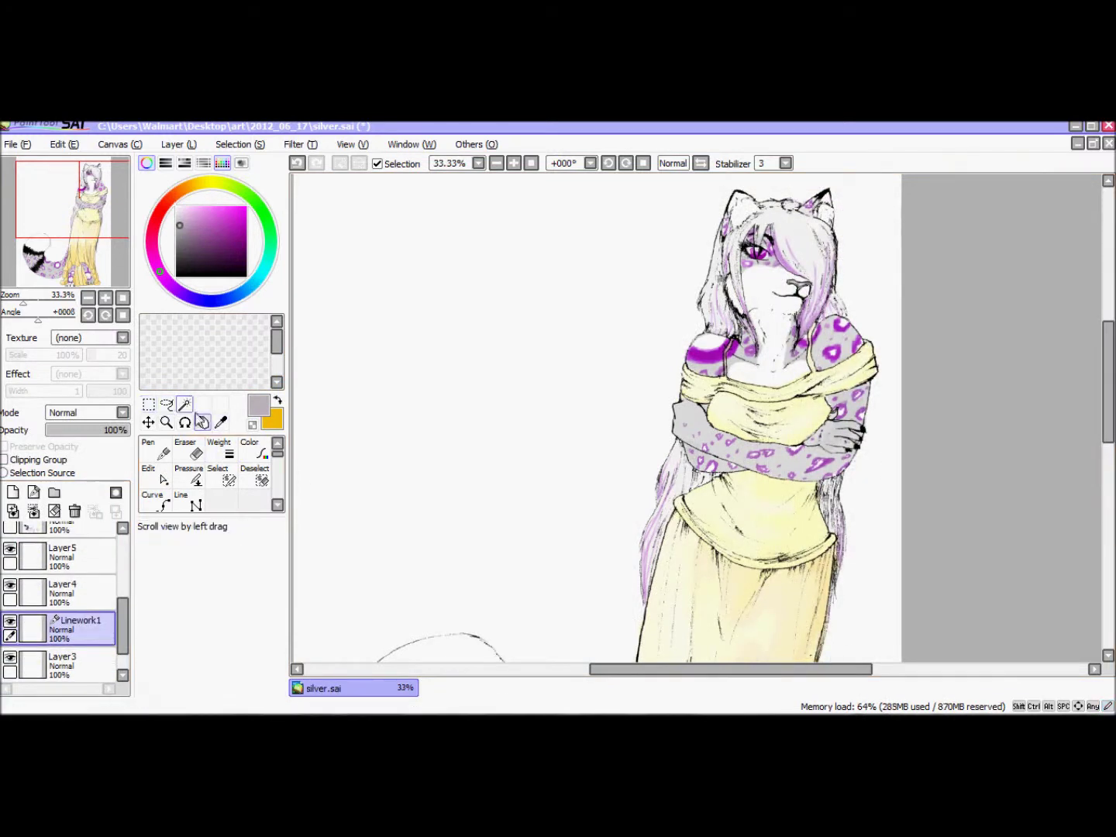
# Step: Add a layer above Layer3 and shade the neck, arms and hand in grey, softening it with the Blur brush
pyautogui.click(11, 512)
pyautogui.hotkey('ctrl', 'shift', 'n')
pyautogui.keyDown('alt'); pyautogui.click(830, 399); pyautogui.keyUp('alt')
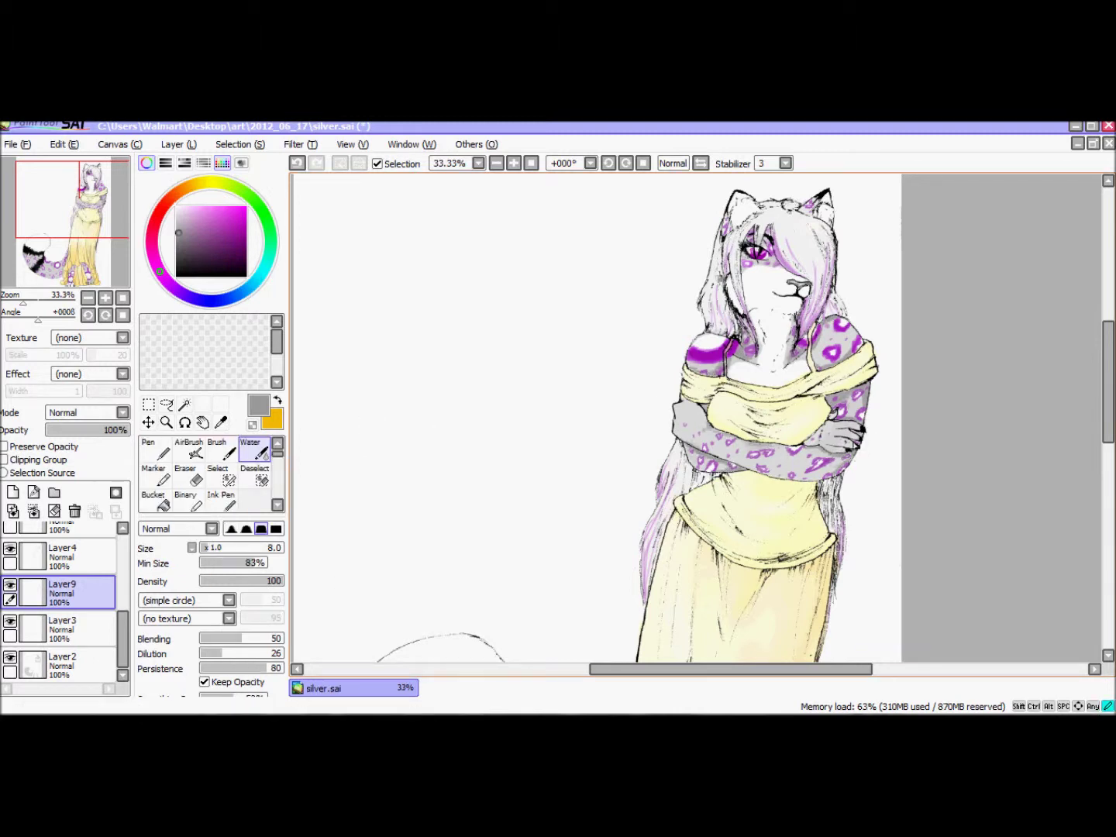
pyautogui.press('b')
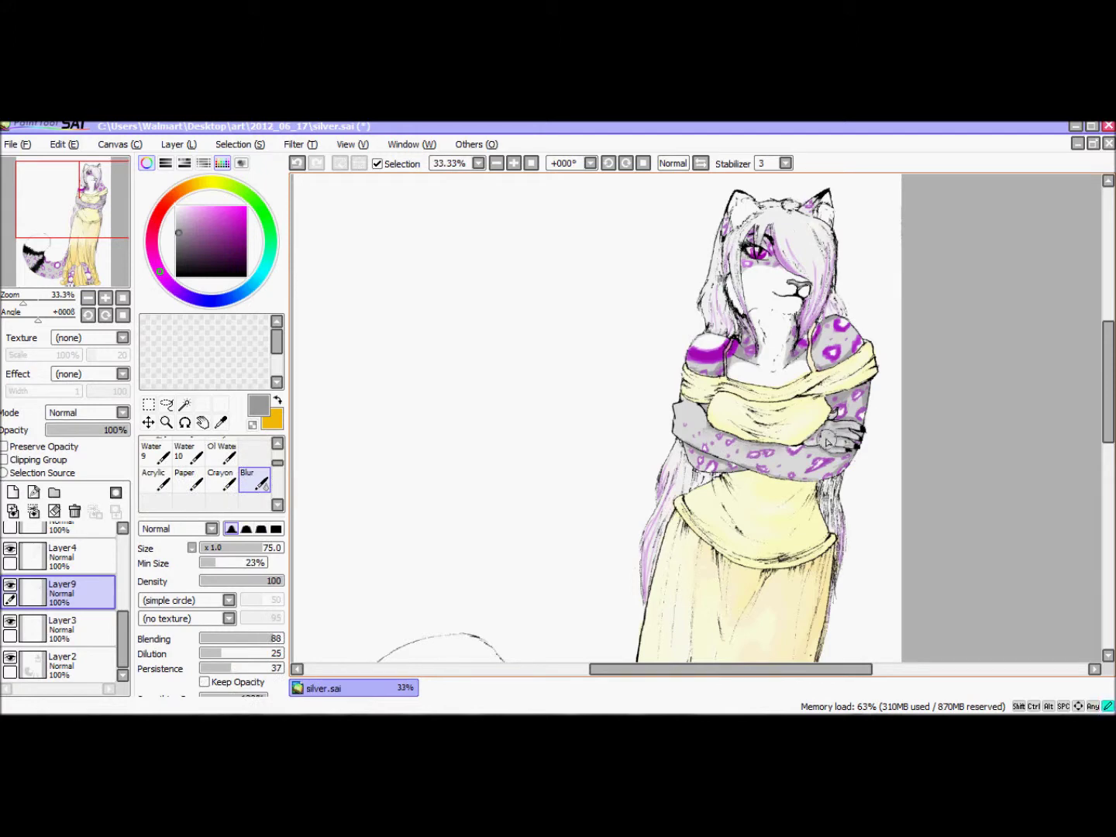
pyautogui.press('n')
pyautogui.press('e')
pyautogui.press('b')
pyautogui.press('c')
# Step: Shade the legs and paws under the dress hem in grey and blur the shading
pyautogui.scroll(-5, 692, 406)
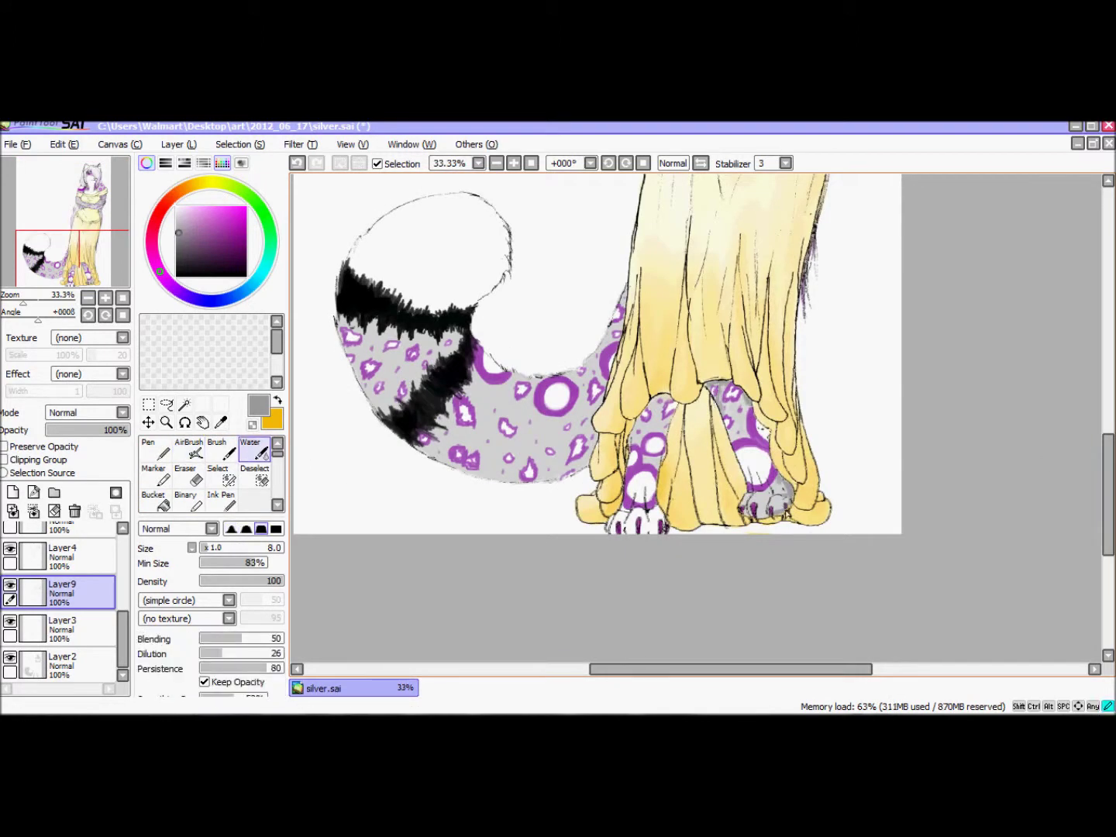
pyautogui.press('b')
pyautogui.press('c')
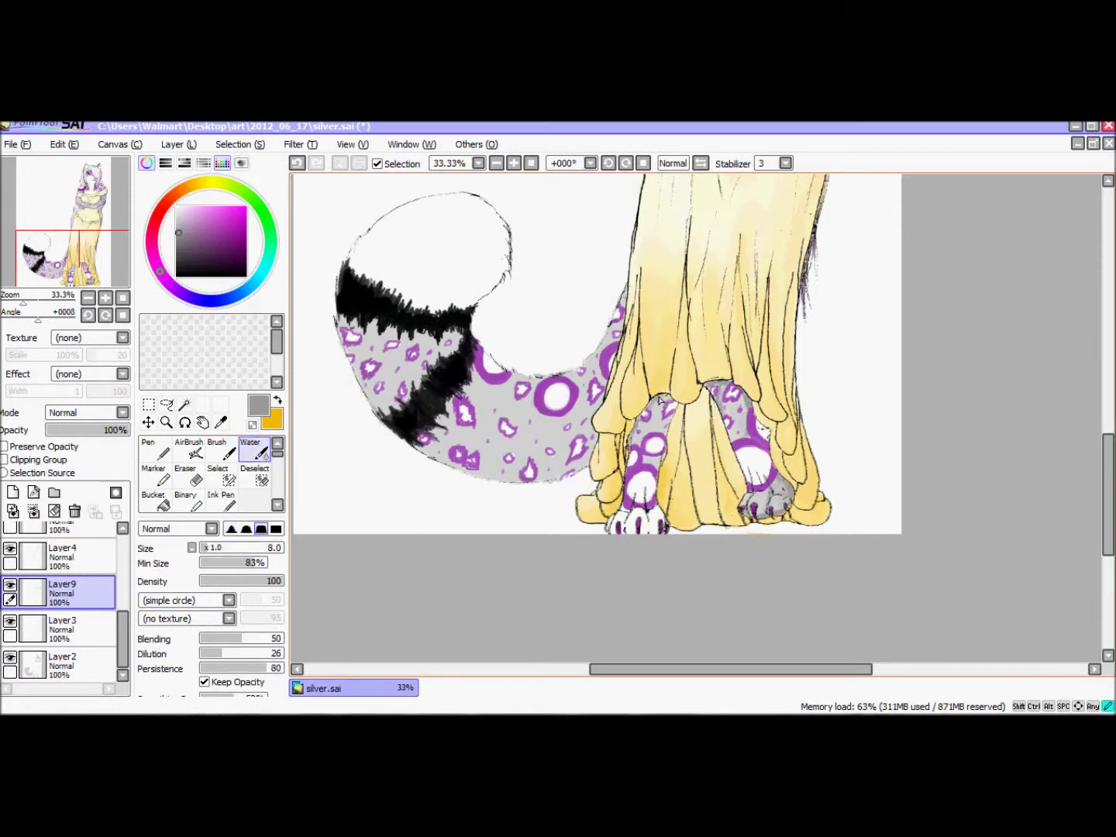
pyautogui.press('b')
pyautogui.press('c')
# Step: Stroke grey fur shading along the spotted tail and add light grey shadow to its white tip
pyautogui.moveTo(589, 429)
pyautogui.mouseDown()
pyautogui.moveTo(438, 456)
pyautogui.moveTo(521, 416)
pyautogui.moveTo(565, 445)
pyautogui.moveTo(508, 394)
pyautogui.moveTo(542, 450)
pyautogui.moveTo(527, 482)
pyautogui.mouseUp()
pyautogui.press('b')
pyautogui.press('c')
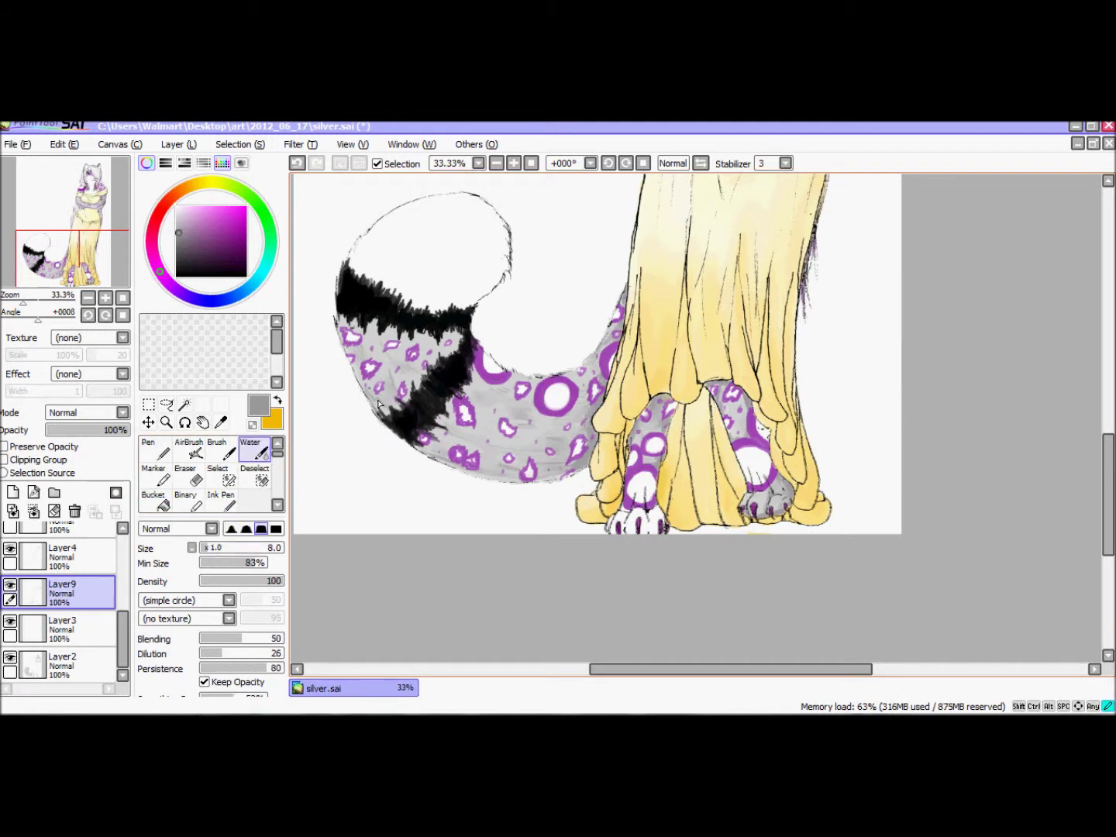
pyautogui.moveTo(495, 385); pyautogui.dragTo(439, 430)
pyautogui.moveTo(545, 442); pyautogui.dragTo(433, 352)
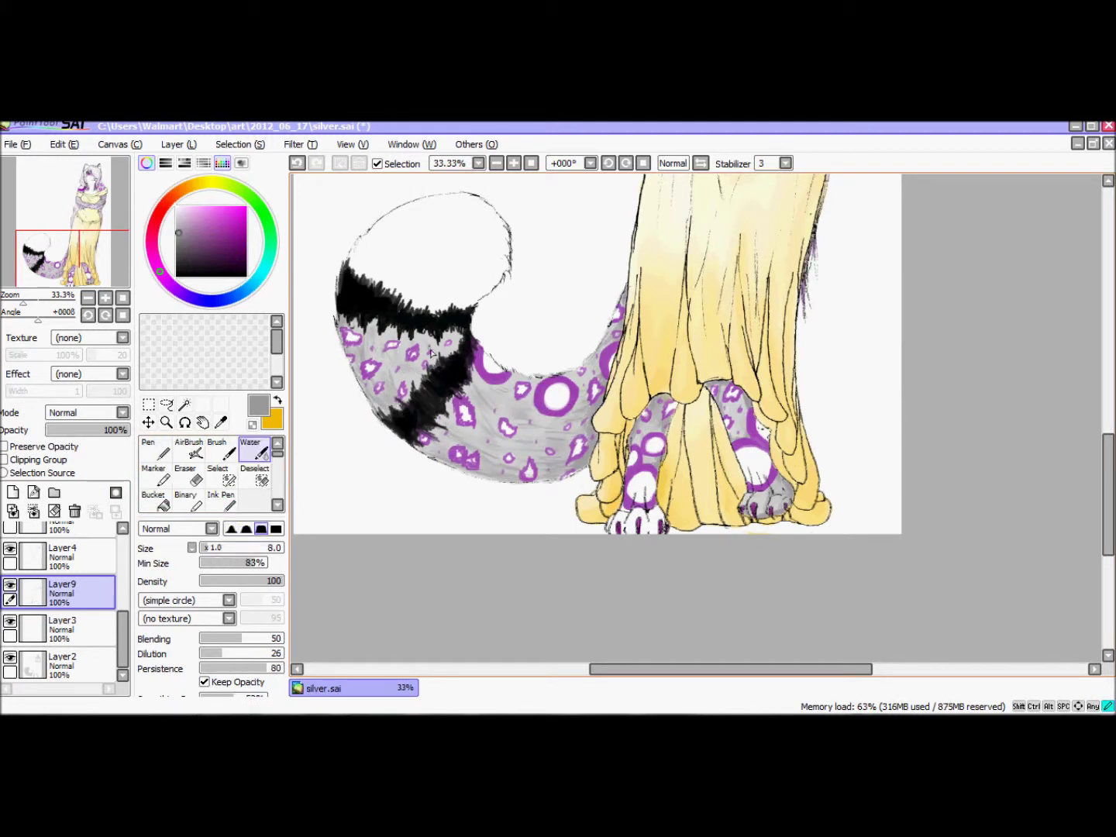
pyautogui.keyDown('alt'); pyautogui.click(496, 361); pyautogui.keyUp('alt')
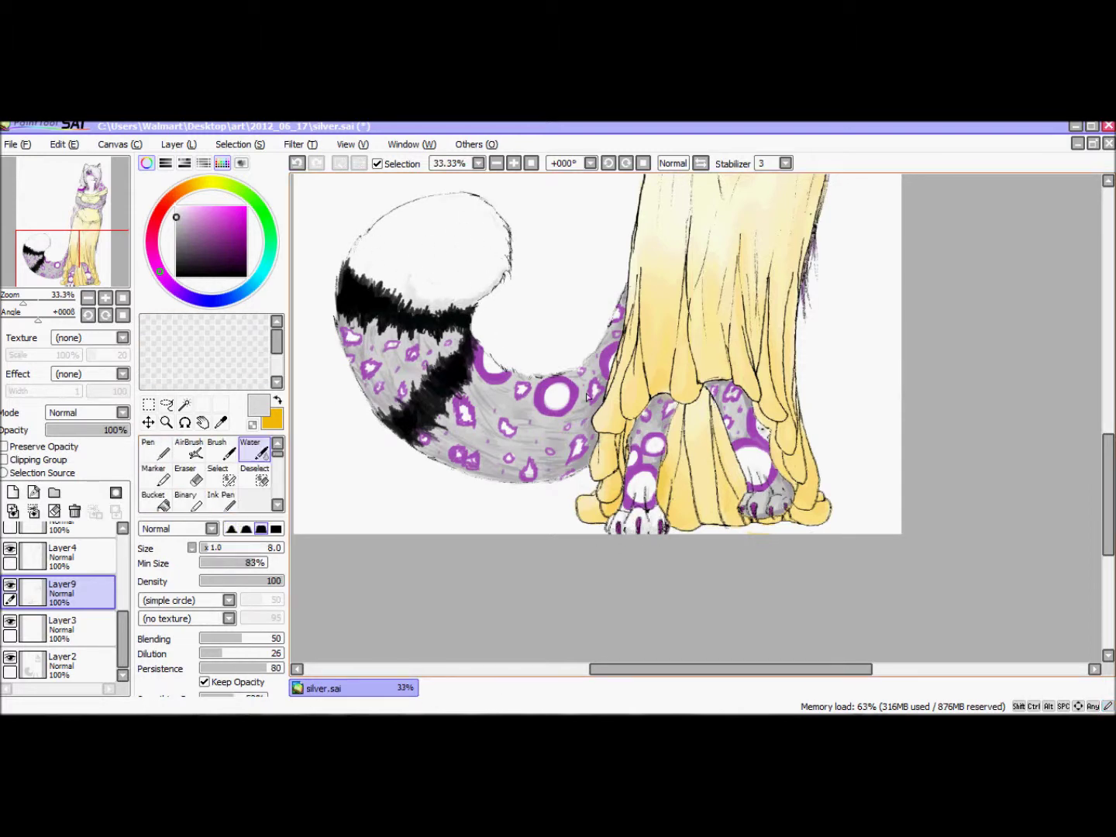
# Step: Blend lighter fur tones into the crossed arms on Layer9 with the Water brush at size 8
pyautogui.scroll(5, 868, 408)
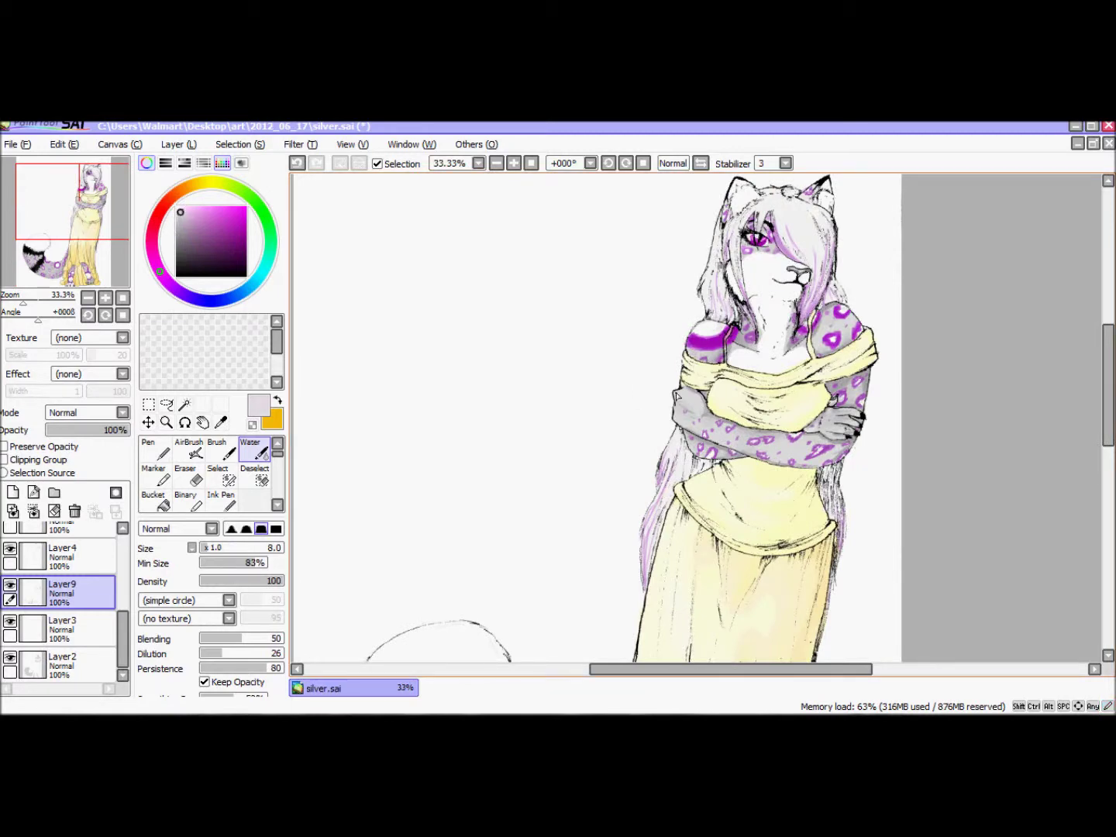
pyautogui.keyDown('alt'); pyautogui.click(685, 423); pyautogui.keyUp('alt')
pyautogui.scroll(-5, 380, 365)
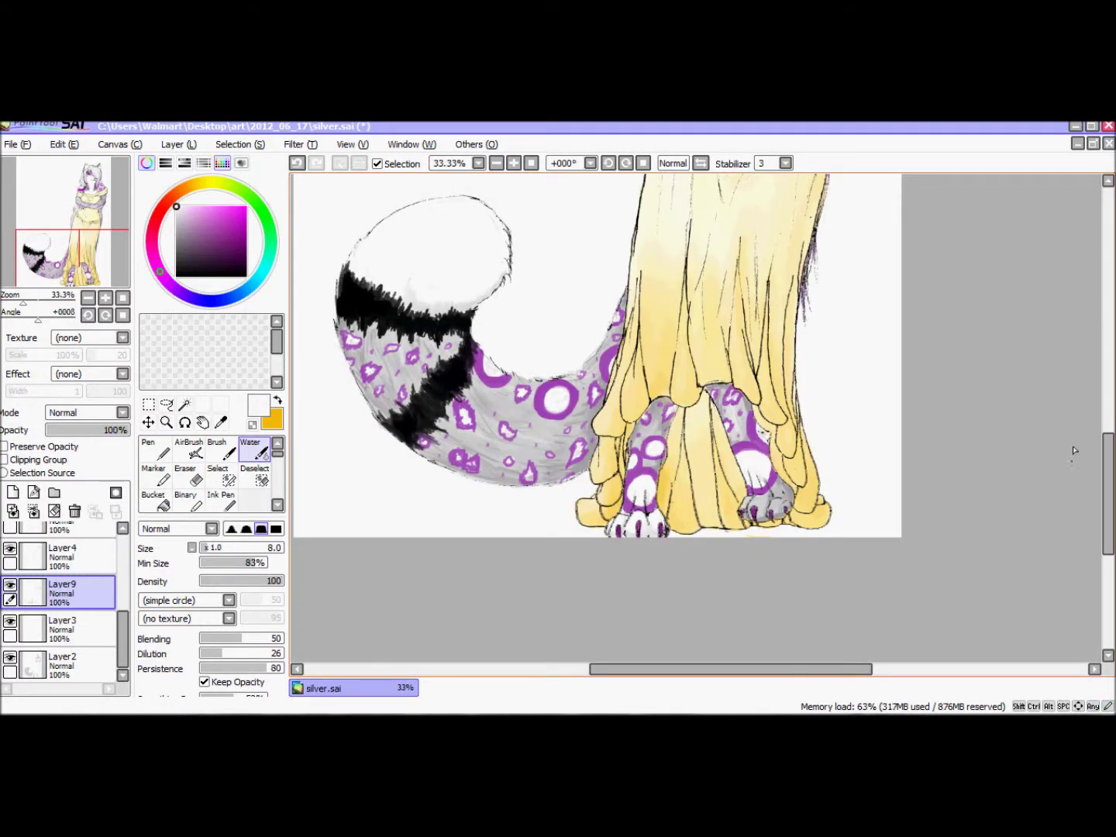
# Step: Erase spill along the dress neckline on Layer6 and touch up the chest fur in white on Layer9
pyautogui.scroll(5, 554, 417)
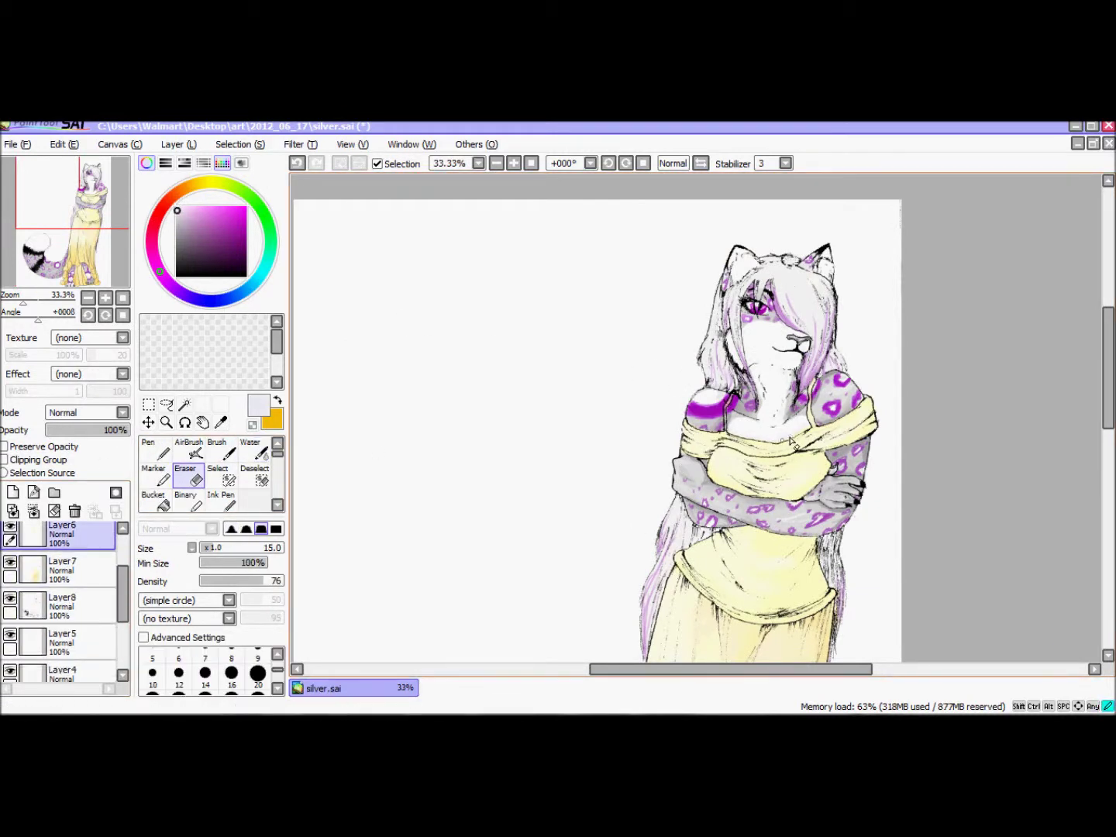
pyautogui.click(185, 473)
pyautogui.click(255, 450)
pyautogui.keyDown('alt'); pyautogui.click(595, 364); pyautogui.keyUp('alt')
pyautogui.press('e')
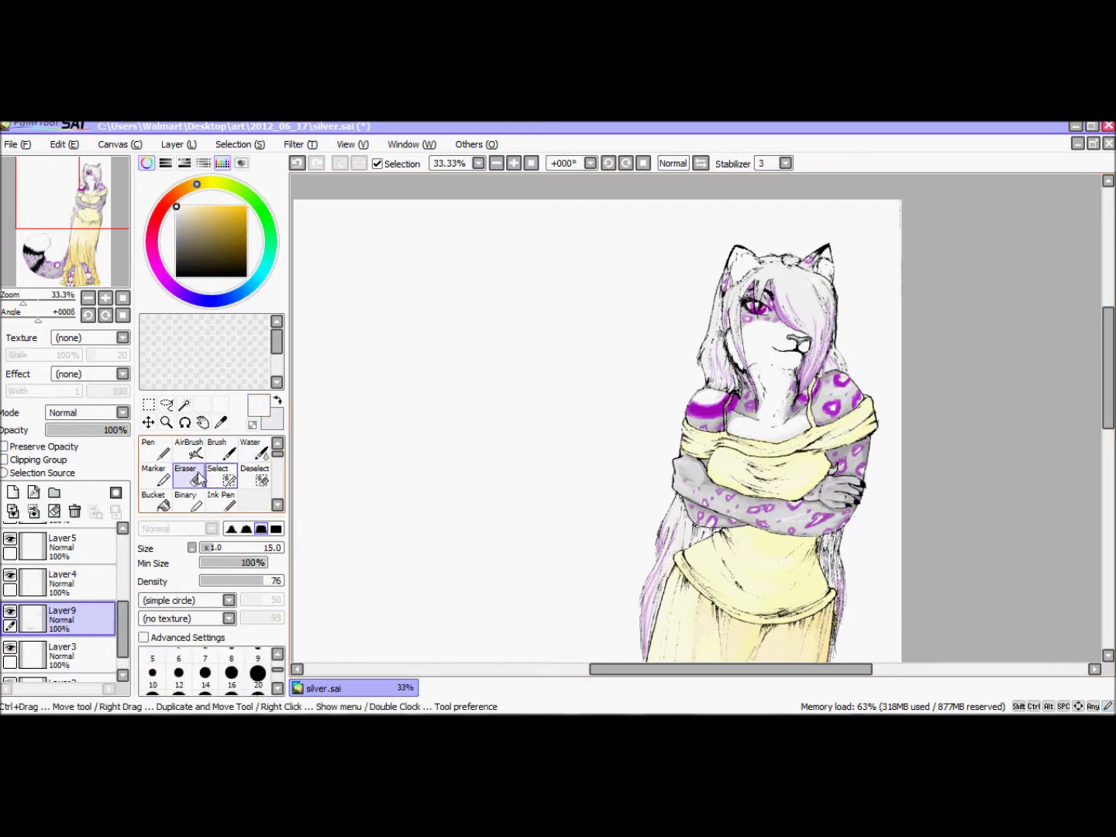
pyautogui.press('w')
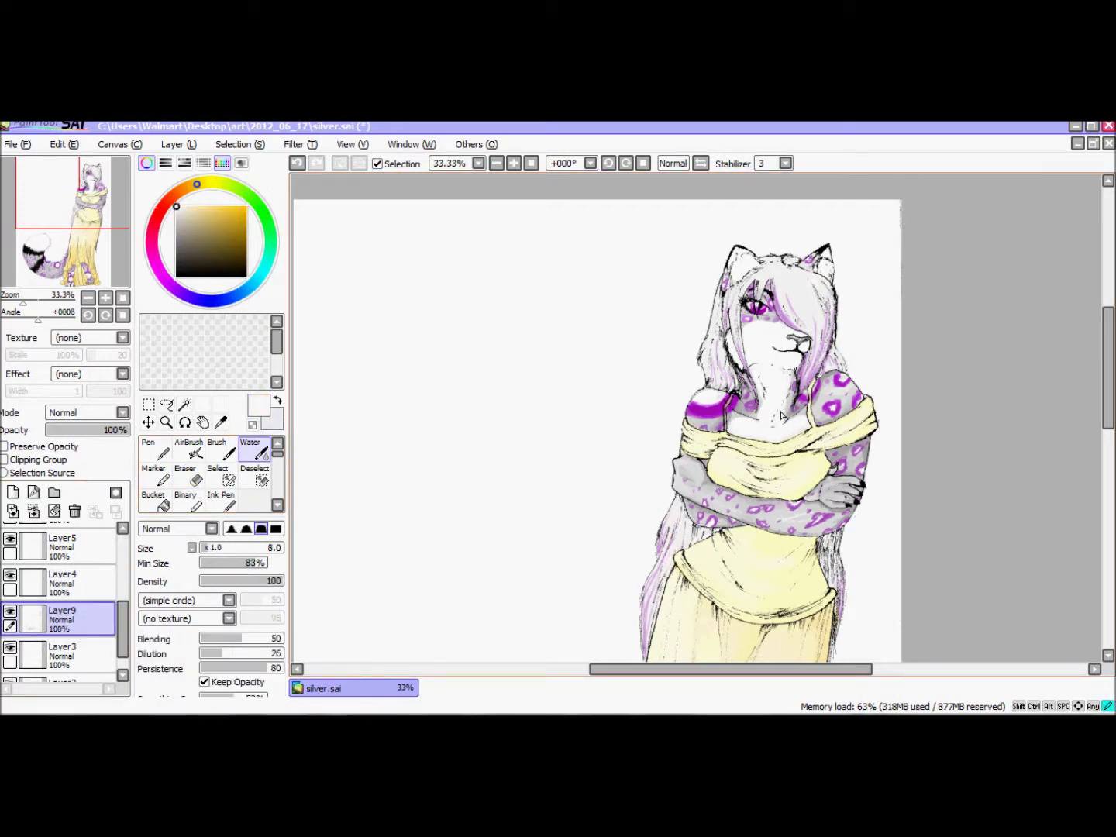
# Step: Airbrush light grey shading into the cat's hair on Layer4 at brush size 8
pyautogui.keyDown('alt'); pyautogui.click(794, 355); pyautogui.keyUp('alt')
pyautogui.click(189, 449)
pyautogui.keyDown('alt'); pyautogui.click(764, 282); pyautogui.keyUp('alt')
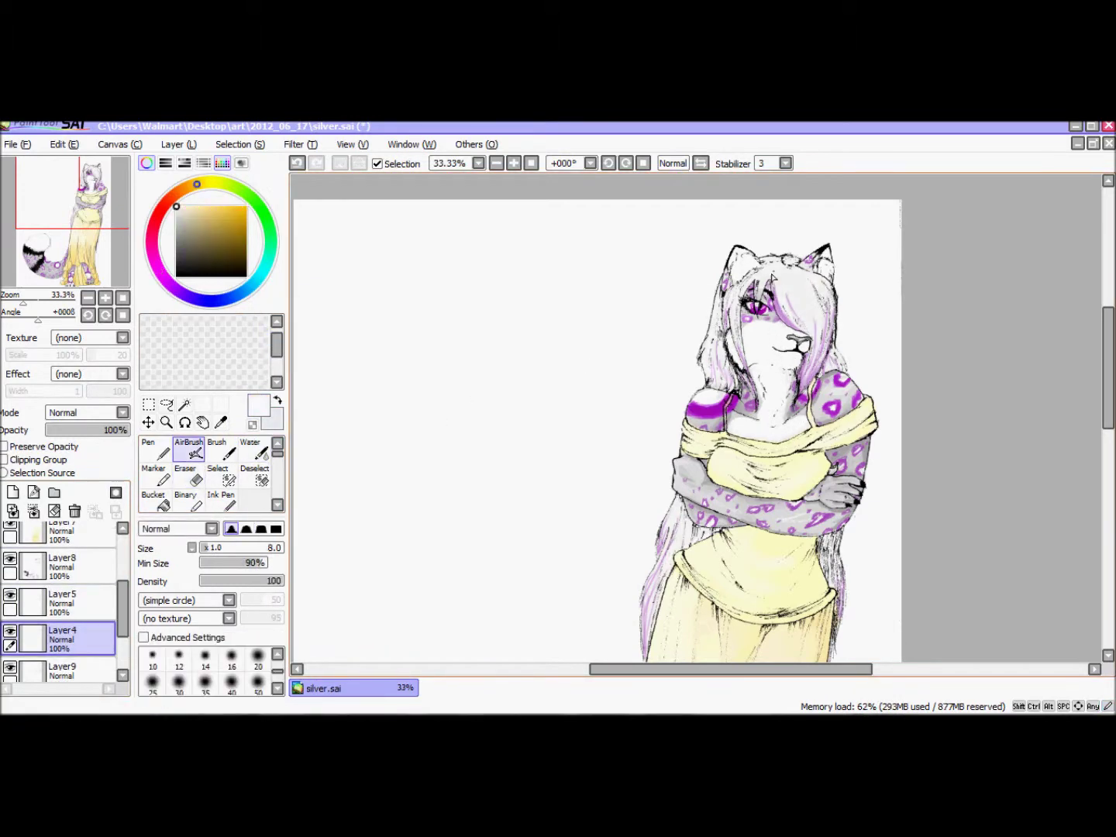
pyautogui.scroll(-2, 597, 419)
pyautogui.keyDown('alt'); pyautogui.click(829, 271); pyautogui.keyUp('alt')
pyautogui.scroll(3, 810, 322)
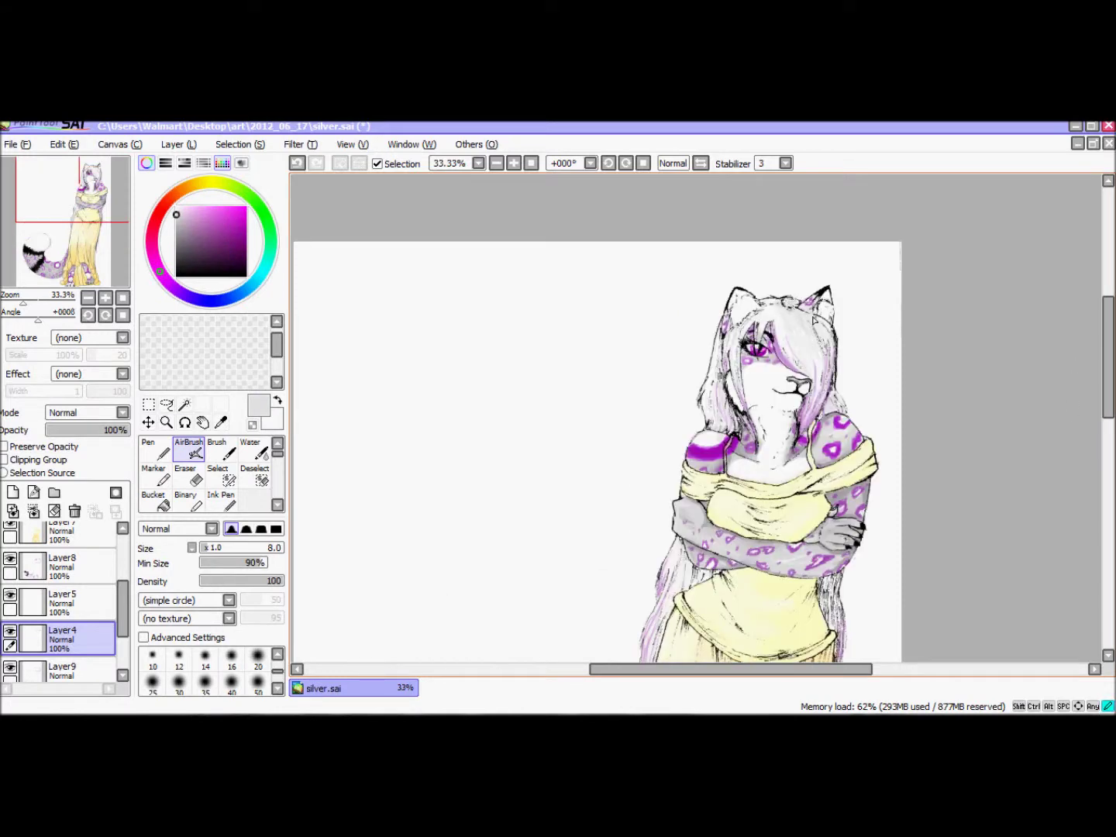
pyautogui.scroll(-4, 597, 418)
pyautogui.scroll(4, 597, 419)
pyautogui.scroll(-2, 596, 419)
# Step: Paint diagonal pale pink streaks across the background on a new layer beneath the figure, using the Water brush at size 100
pyautogui.press('w')
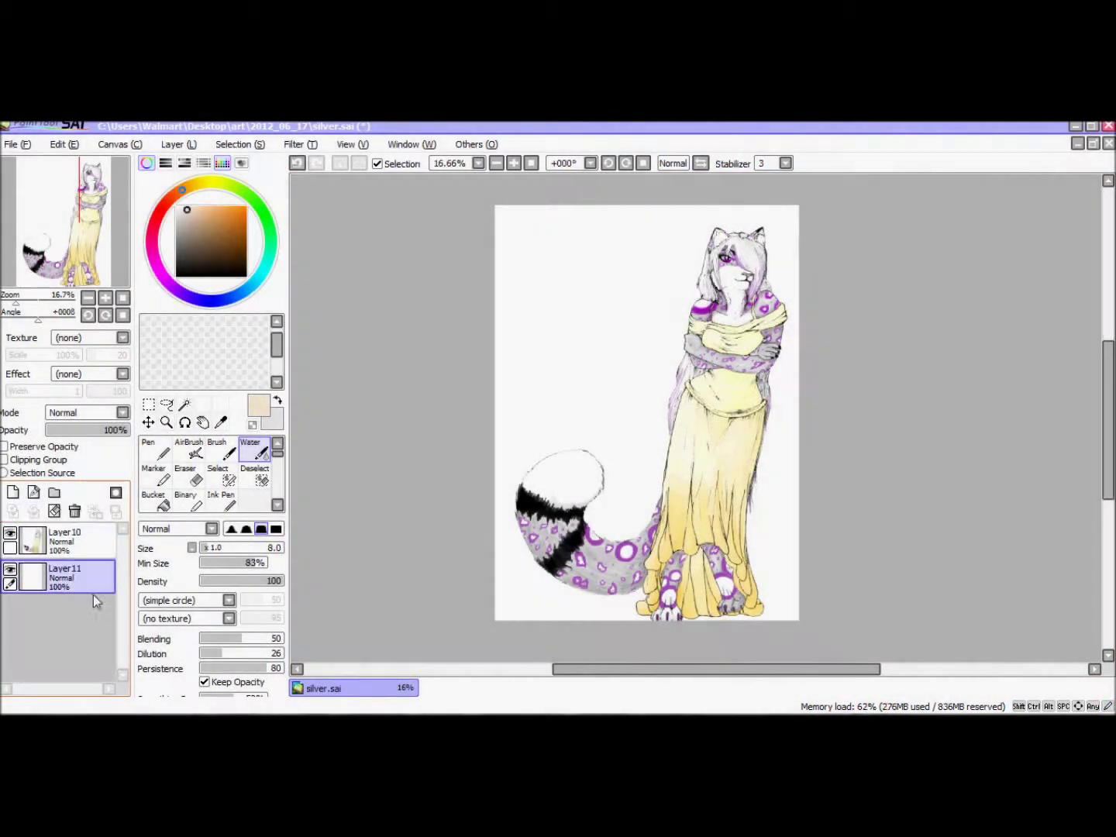
pyautogui.hotkey('ctrl', 'shift', 'n')
pyautogui.moveTo(204, 547); pyautogui.dragTo(283, 548)
pyautogui.moveTo(511, 464); pyautogui.dragTo(553, 451)
pyautogui.moveTo(542, 324); pyautogui.dragTo(607, 277)
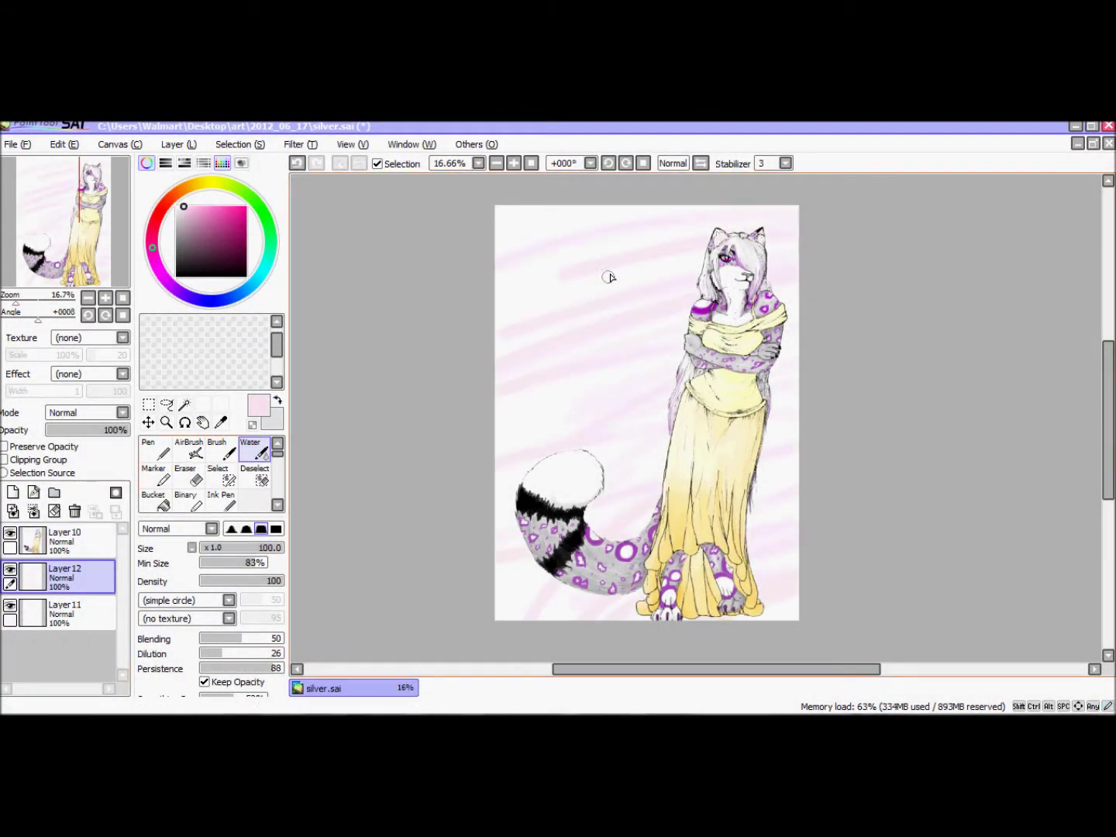
pyautogui.moveTo(512, 402); pyautogui.dragTo(644, 310)
# Step: Cover the rest of the background on Layer12 with peach, pink and pale yellow strokes and blur them together
pyautogui.click(186, 205)
pyautogui.moveTo(543, 232); pyautogui.dragTo(635, 372)
pyautogui.moveTo(512, 542); pyautogui.dragTo(559, 612)
pyautogui.moveTo(534, 379); pyautogui.dragTo(581, 387)
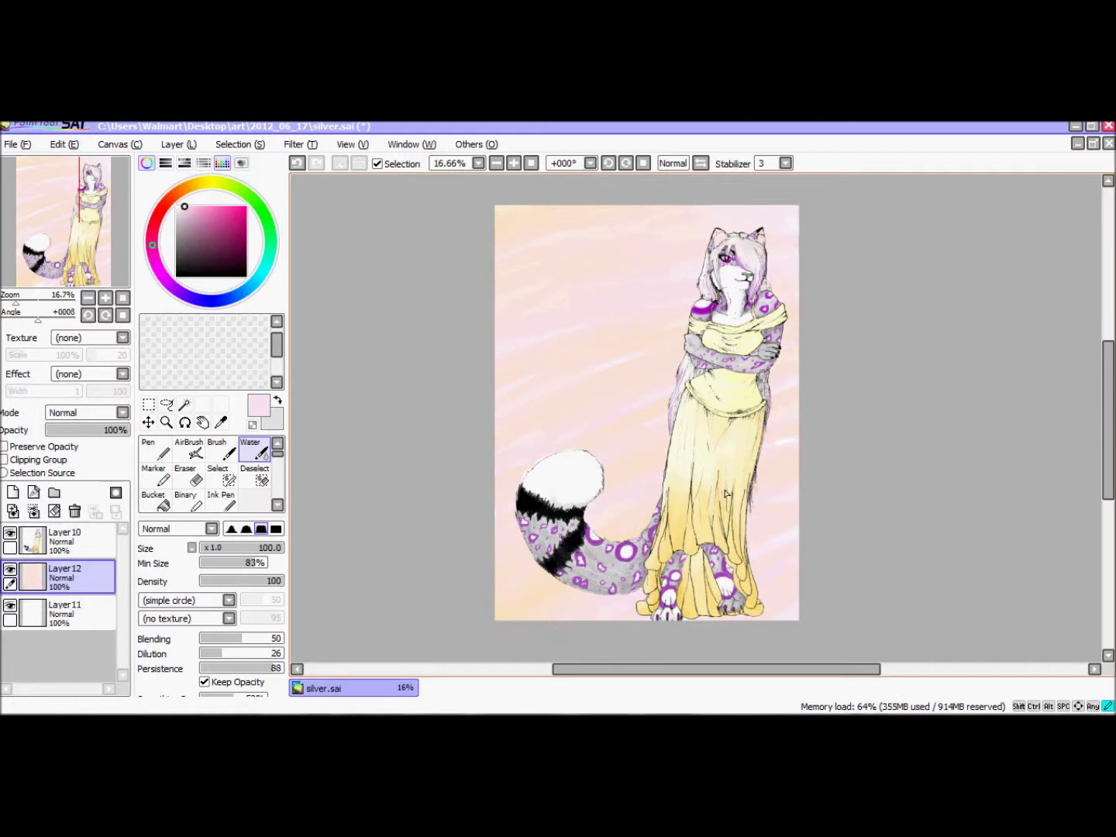
pyautogui.moveTo(586, 289); pyautogui.dragTo(429, 443)
pyautogui.press('b')
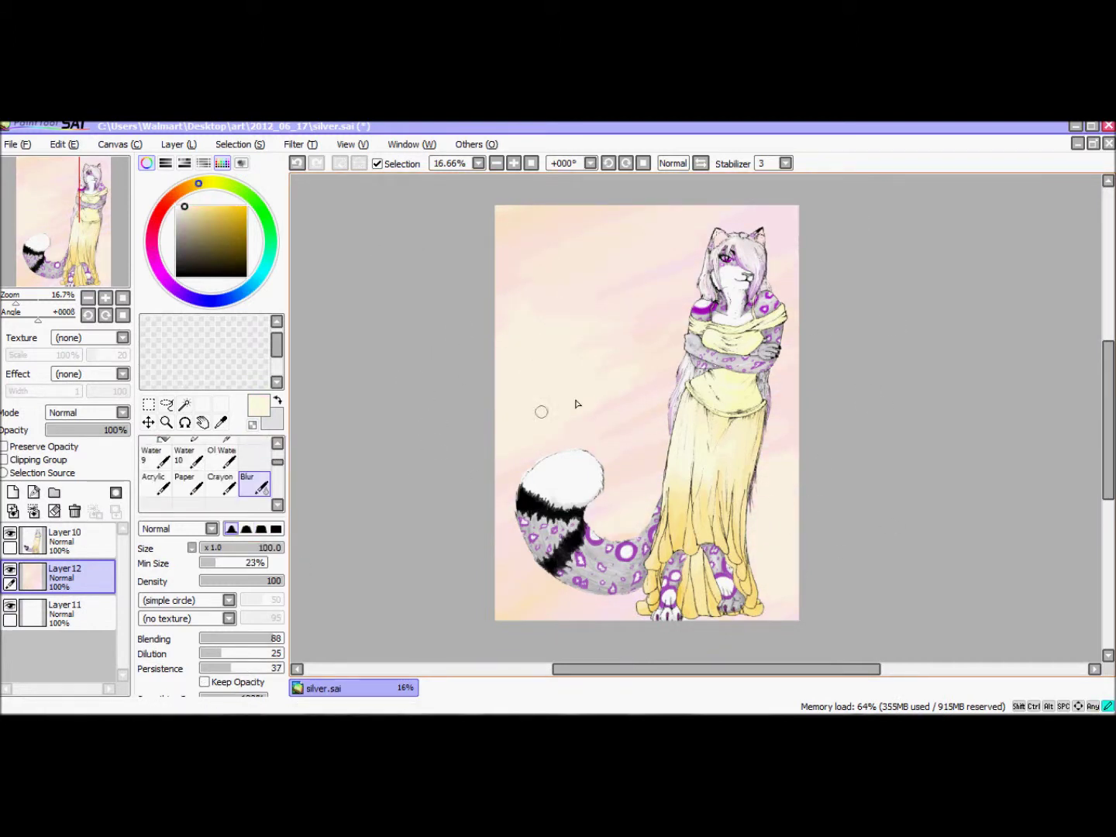
pyautogui.click(152, 246)
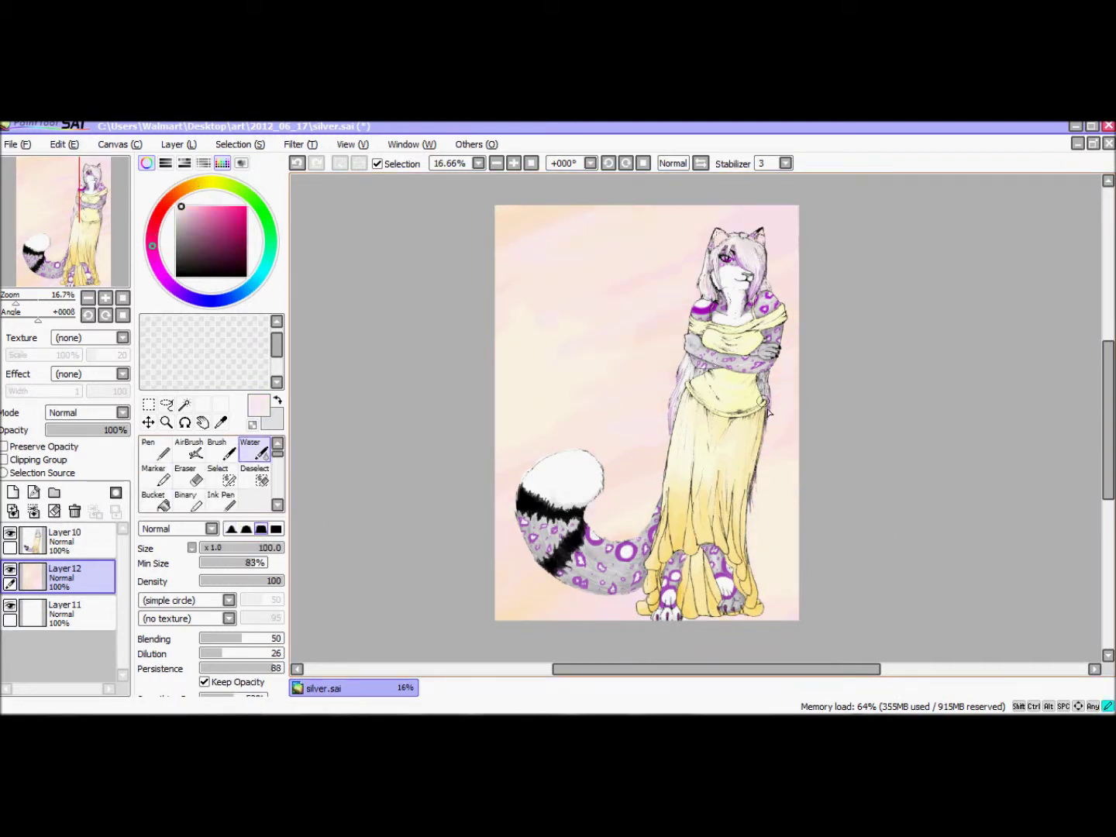
# Step: Fill the ears with white on a new layer above the figure and clean up stray paint on Layer10
pyautogui.click(12, 491)
pyautogui.scroll(1, 668, 415)
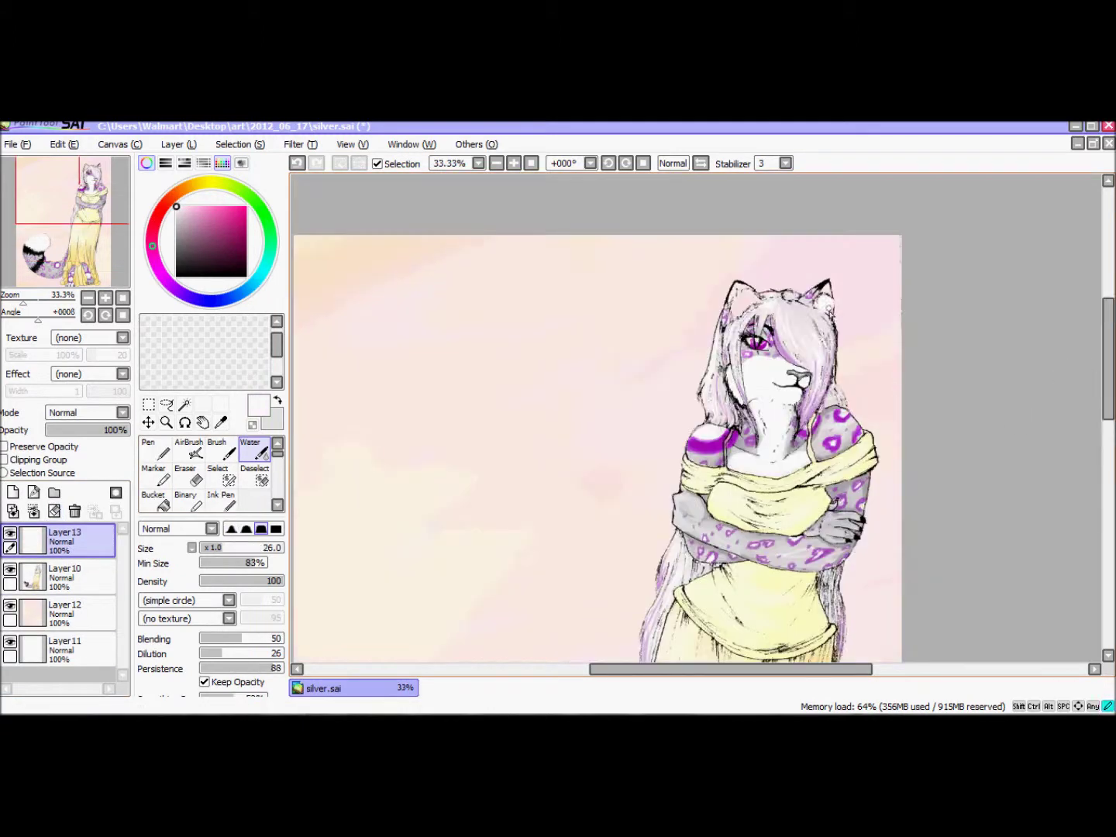
pyautogui.press('e')
pyautogui.press('n')
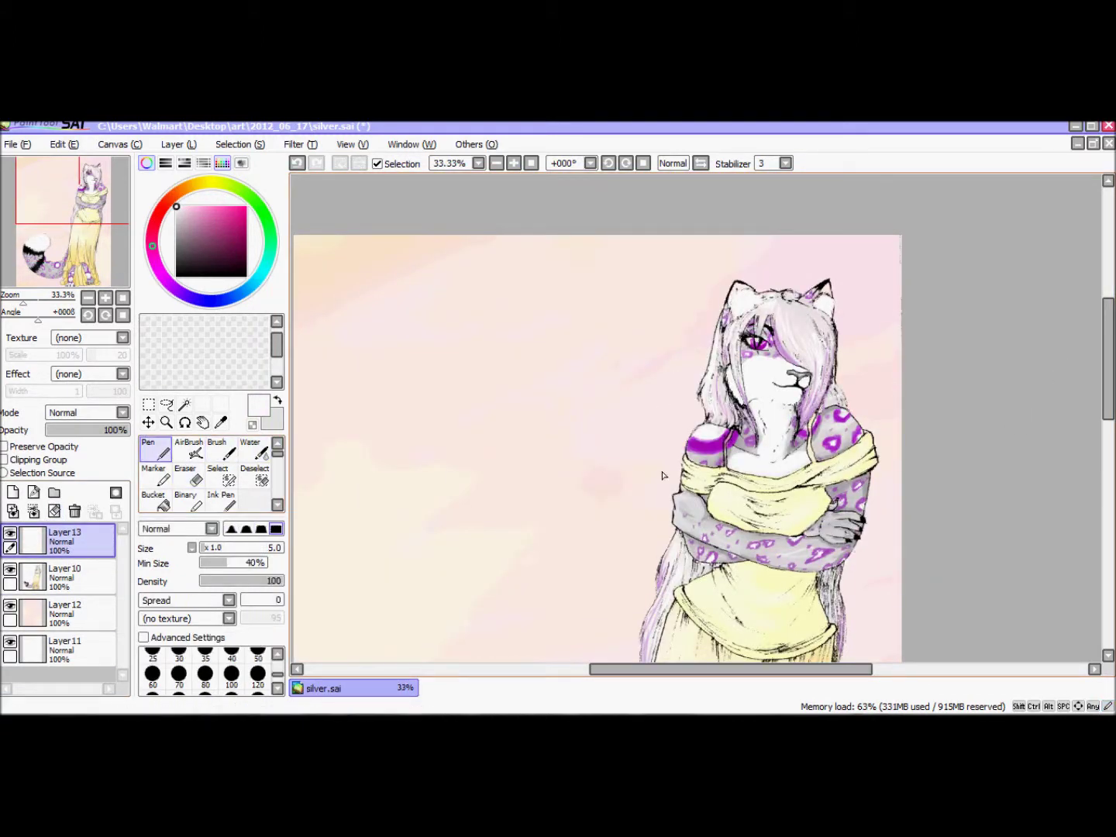
pyautogui.scroll(-1, 662, 475)
pyautogui.press('w')
pyautogui.press('e')
pyautogui.scroll(3, 591, 640)
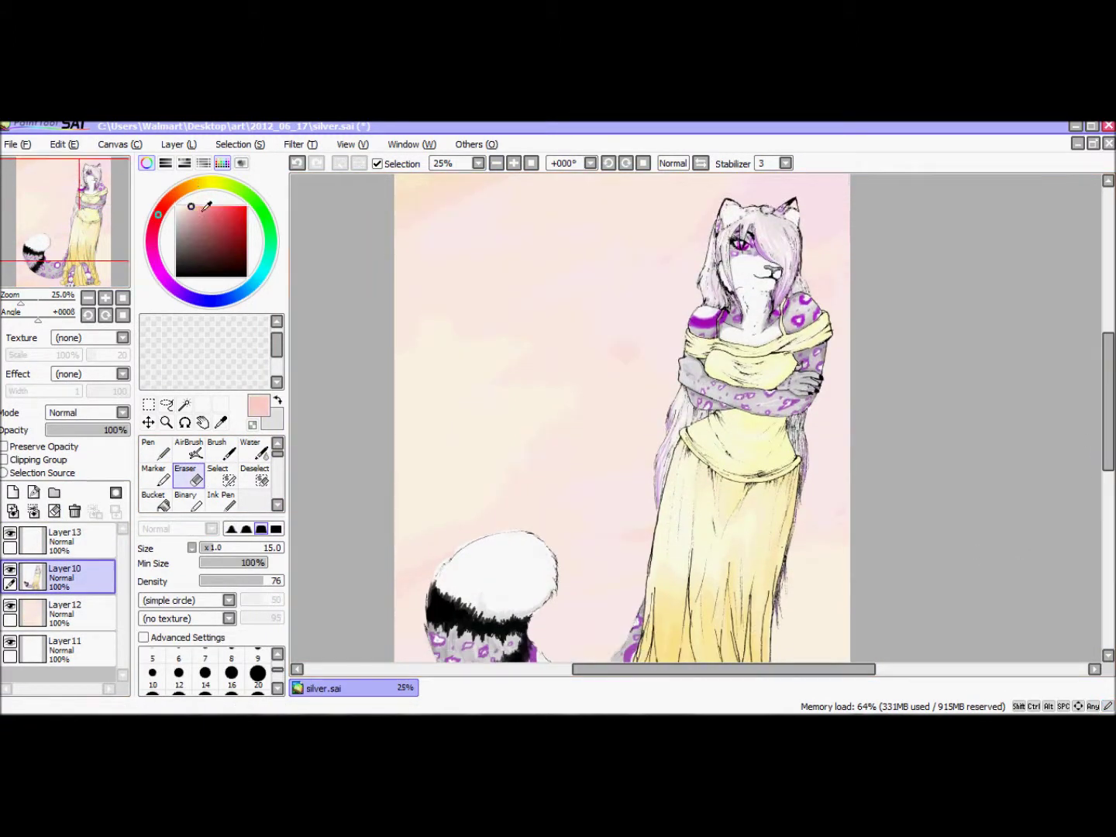
# Step: Paint a small dark red heart in the background beside the cat's shoulder
pyautogui.click(237, 227)
pyautogui.press('w')
pyautogui.press('e')
pyautogui.press('w')
pyautogui.press('e')
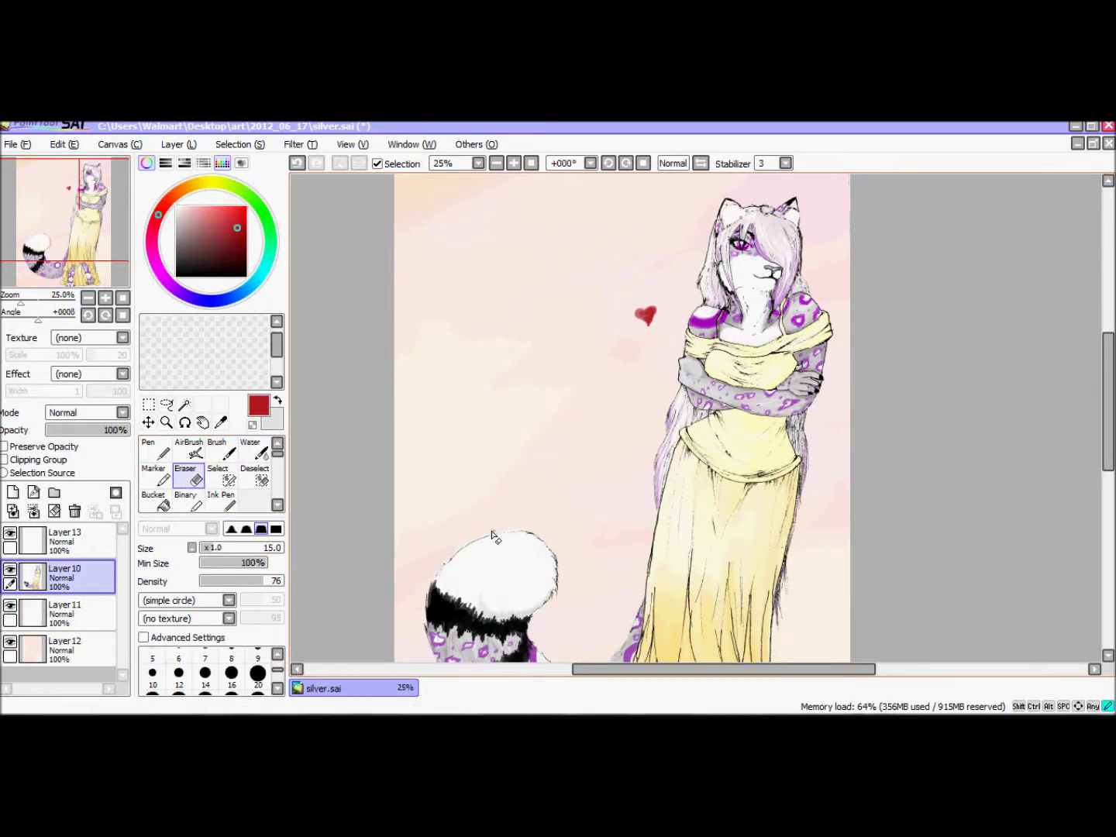
# Step: Erase spill around the tail and dress outlines on Layer10 with the Eraser at size 15
pyautogui.scroll(-3, 589, 418)
pyautogui.click(514, 163)
pyautogui.scroll(2, 574, 286)
pyautogui.scroll(-4, 624, 400)
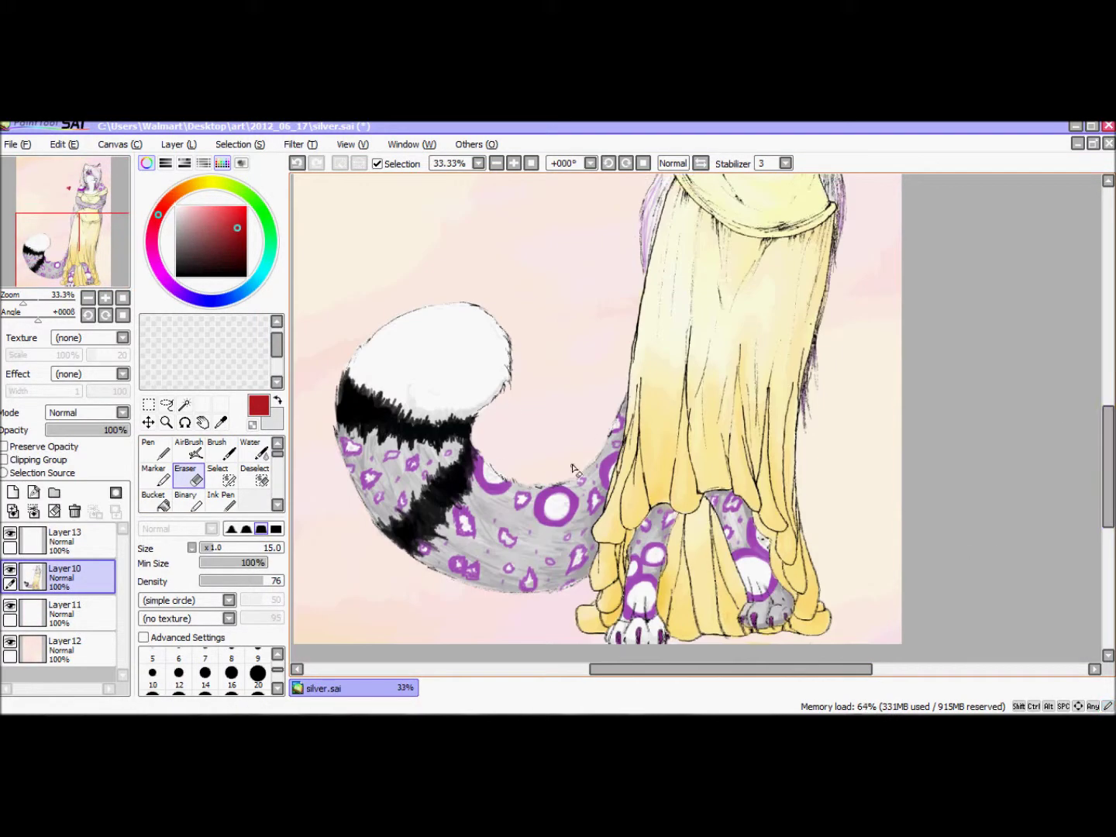
pyautogui.scroll(4, 775, 604)
# Step: Add a lighter red highlight to the heart and soften it with the Blur brush
pyautogui.keyDown('alt'); pyautogui.click(634, 377); pyautogui.keyUp('alt')
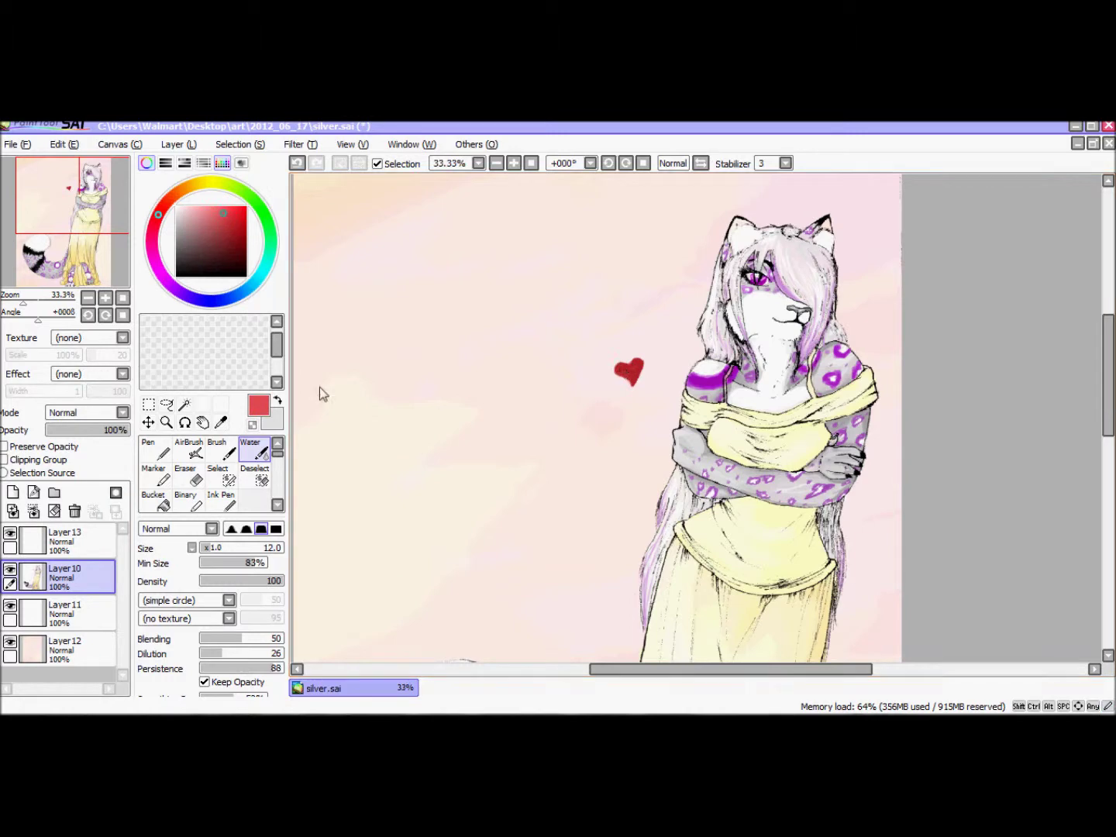
pyautogui.press('n')
pyautogui.press('b')
pyautogui.scroll(-3, 448, 516)
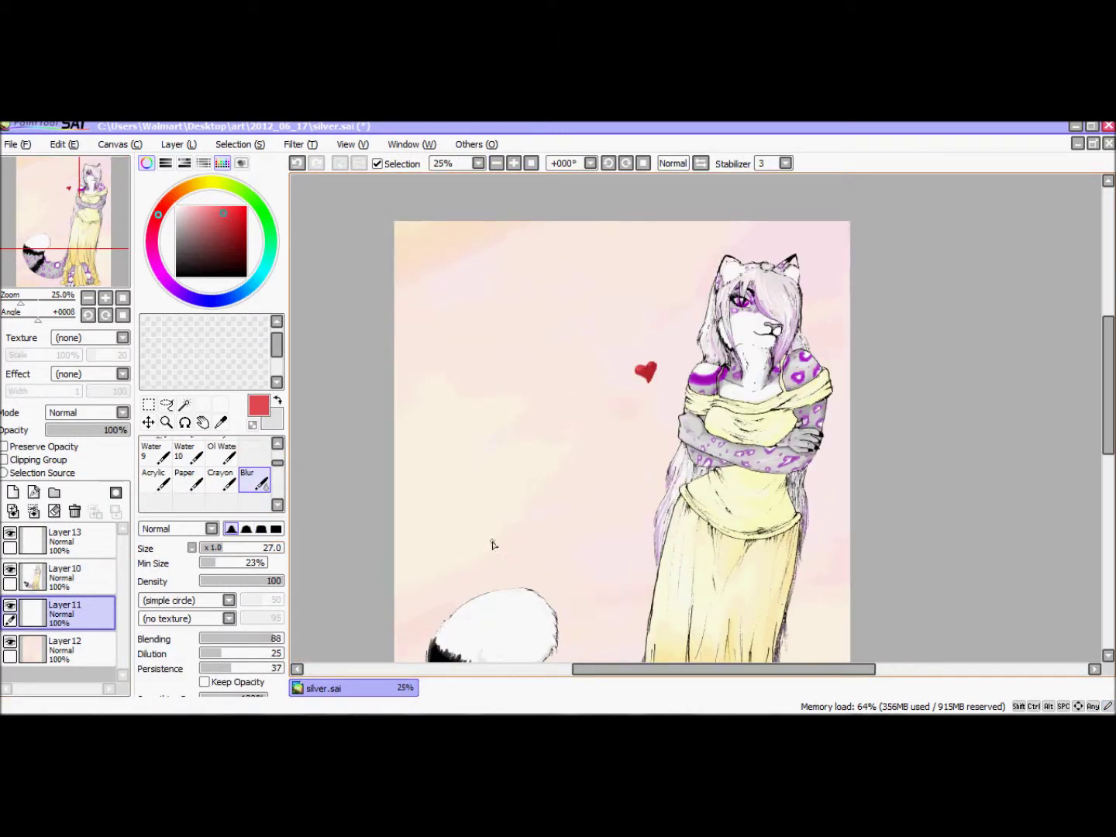
# Step: Paint two more red hearts with lighter highlights in the background on Layer11 and blur their shading
pyautogui.press('w')
pyautogui.scroll(2, 597, 287)
pyautogui.scroll(3, 597, 287)
pyautogui.click(158, 450)
pyautogui.scroll(-3, 468, 366)
pyautogui.press('w')
pyautogui.moveTo(512, 375); pyautogui.dragTo(526, 380)
pyautogui.press('b')
pyautogui.press('n')
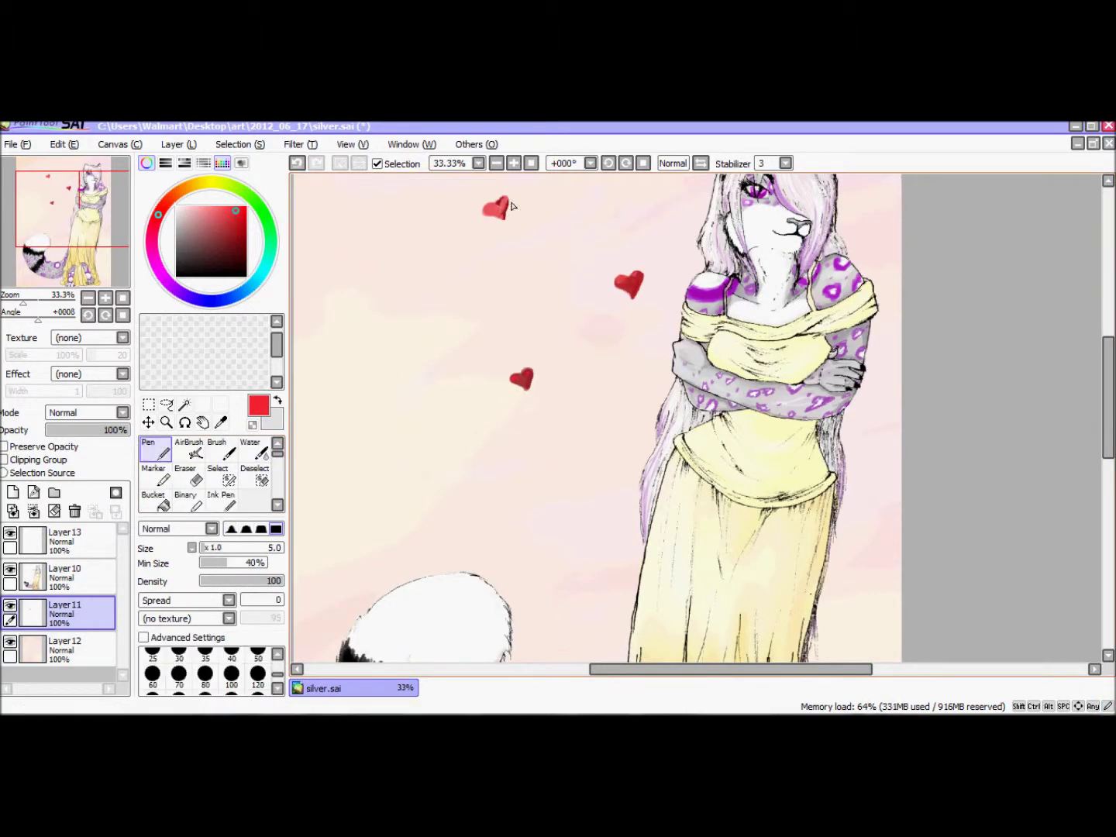
# Step: Airbrush a dark red ground shadow under the dress and tail on Layer11 and blur its edges
pyautogui.click(496, 163)
pyautogui.press('v')
pyautogui.moveTo(779, 617)
pyautogui.mouseDown()
pyautogui.moveTo(555, 612)
pyautogui.moveTo(751, 620)
pyautogui.mouseUp()
pyautogui.press('e')
pyautogui.press('b')
pyautogui.moveTo(628, 613); pyautogui.dragTo(574, 615)
pyautogui.press('v')
pyautogui.press('b')
# Step: Erase spill around the dress hem and paws on Layer10 with the Eraser at size 15
pyautogui.click(65, 573)
pyautogui.click(513, 163)
pyautogui.moveTo(1108, 464); pyautogui.dragTo(1108, 550)
pyautogui.press('e')
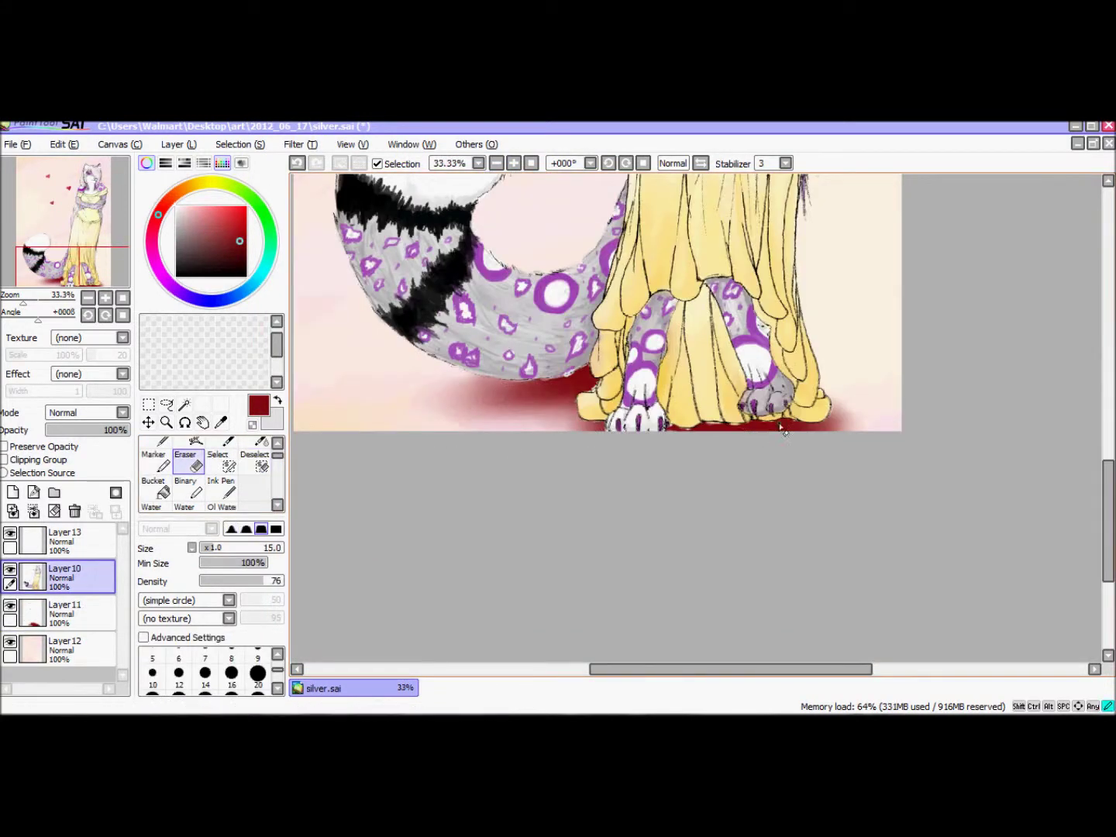
pyautogui.scroll(2, 534, 432)
# Step: Trim the red ground shadow on Layer11 with the Eraser and soften it with the Blur brush at size 100
pyautogui.click(65, 610)
pyautogui.press('b')
pyautogui.press('e')
pyautogui.press('b')
pyautogui.press('e')
pyautogui.press('b')
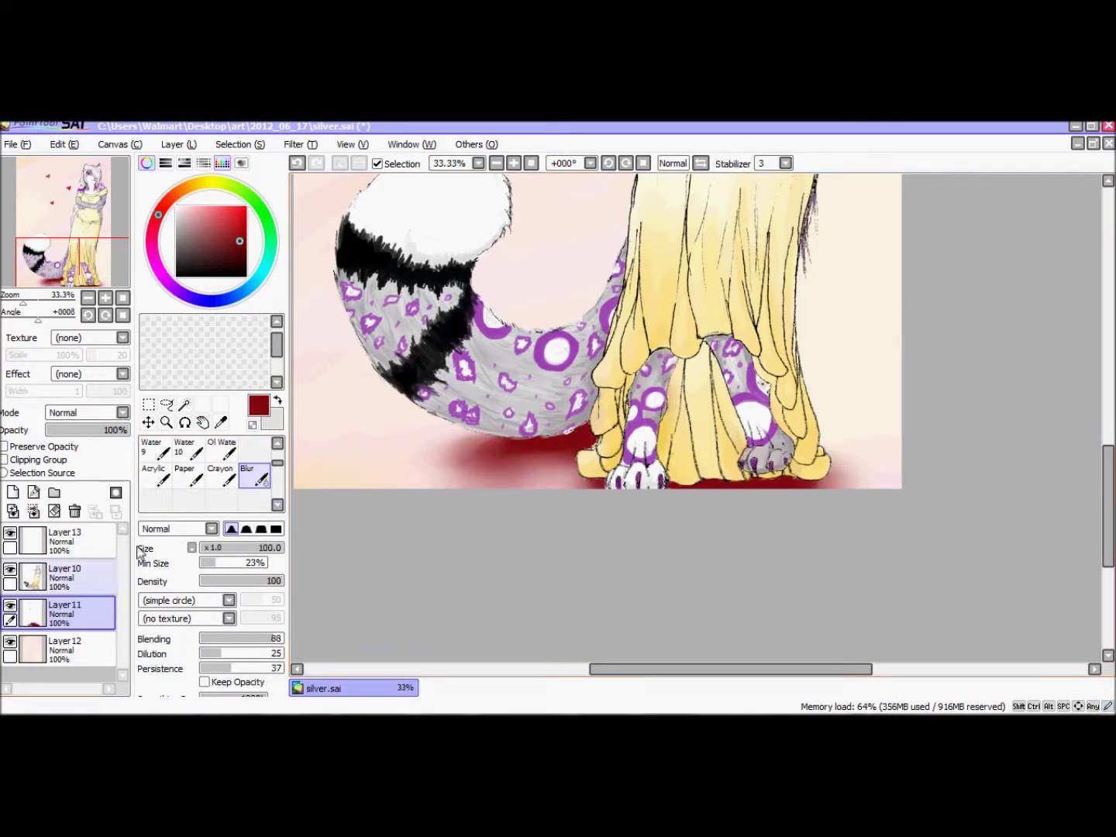
# Step: Write the artist's signature in dark red in the canvas's lower-right corner on Layer10 with the Pen at size 5
pyautogui.click(64, 574)
pyautogui.press('e')
pyautogui.press('n')
pyautogui.moveTo(847, 527); pyautogui.dragTo(899, 504)
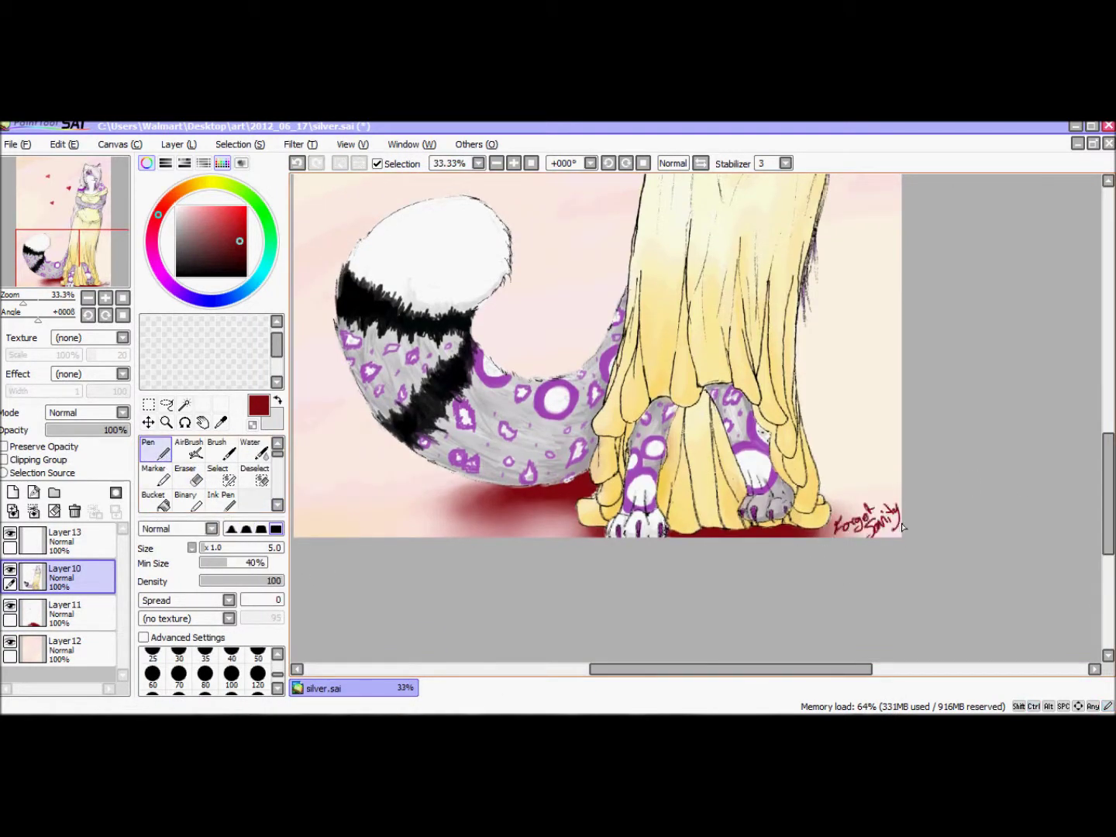